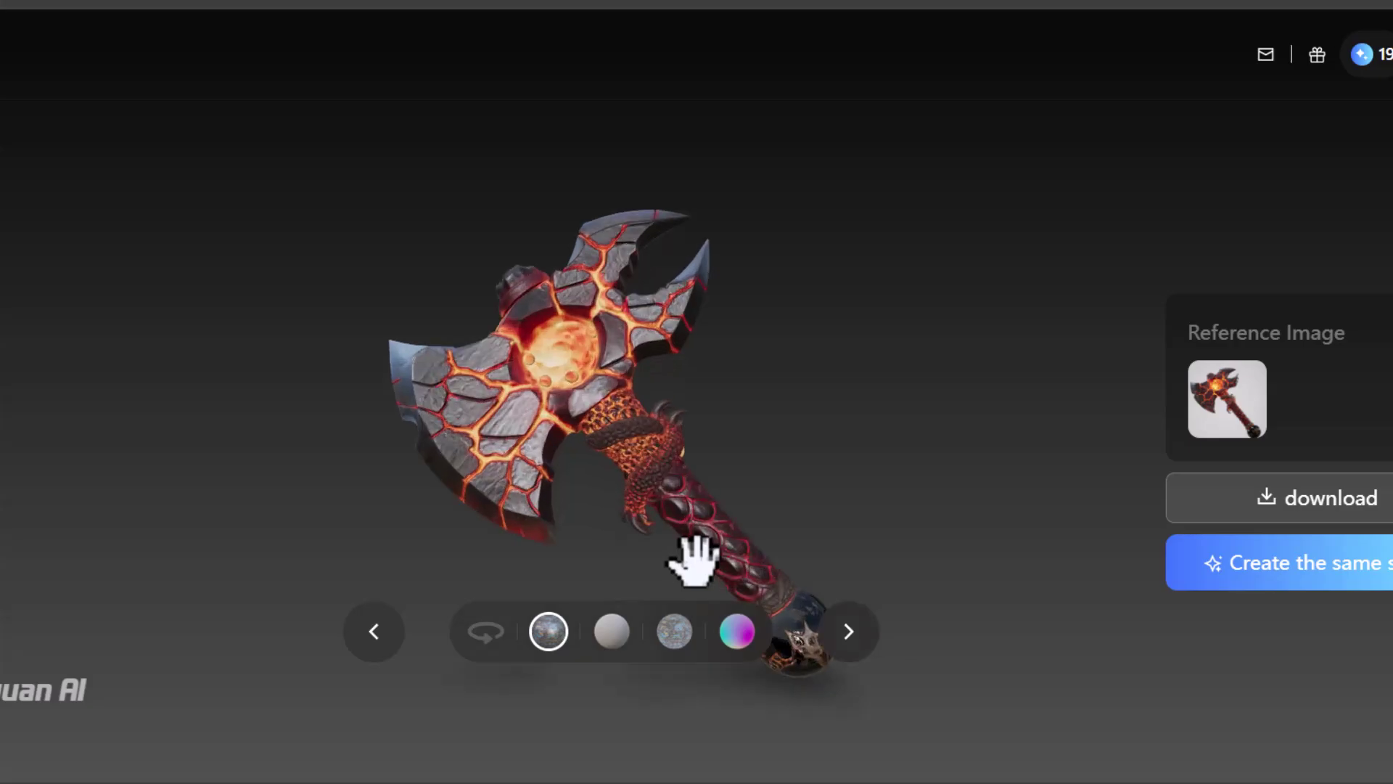
Step: Orbit the axe, Hulk and Iron Man sample models to see them from several angles
left_click_drag(693, 563, 438, 464)
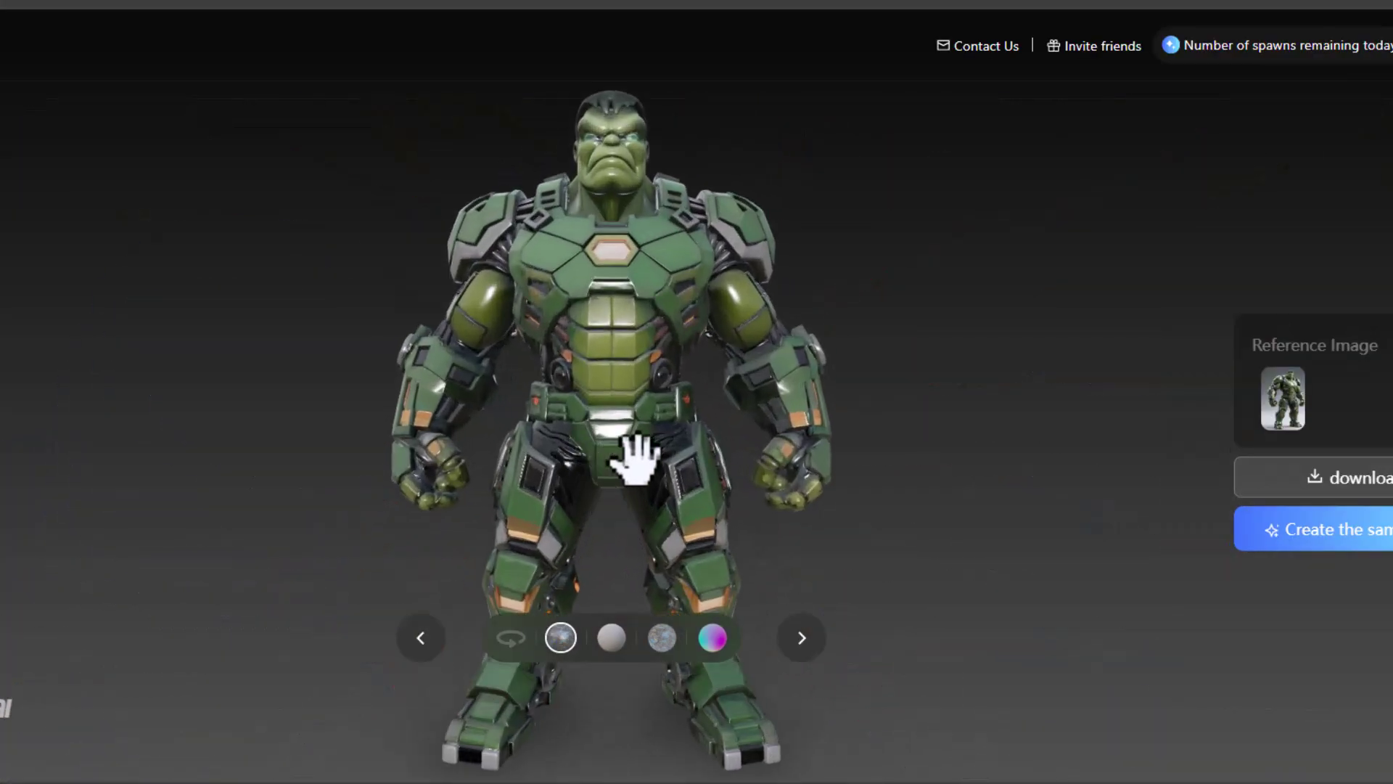
left_click_drag(631, 458, 516, 445)
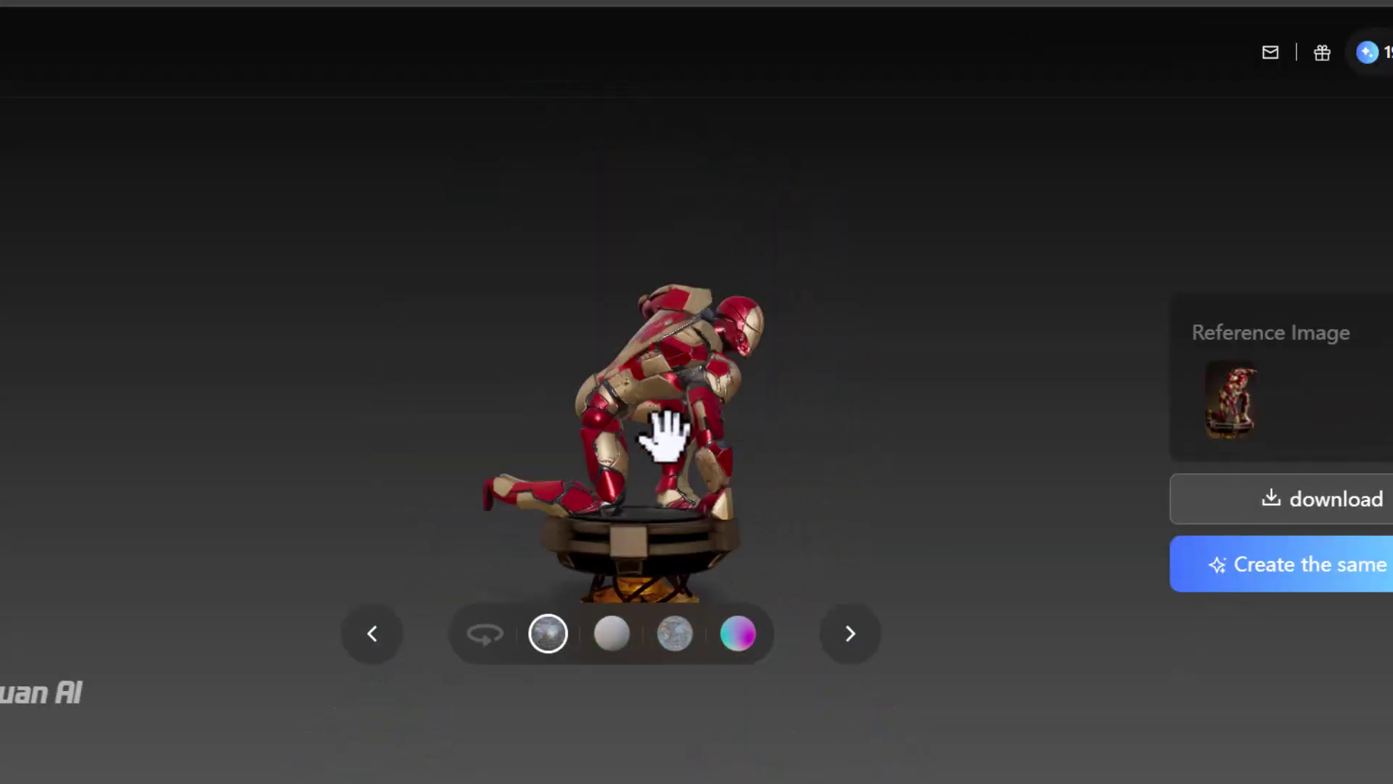
scroll(712, 491, "up", 5)
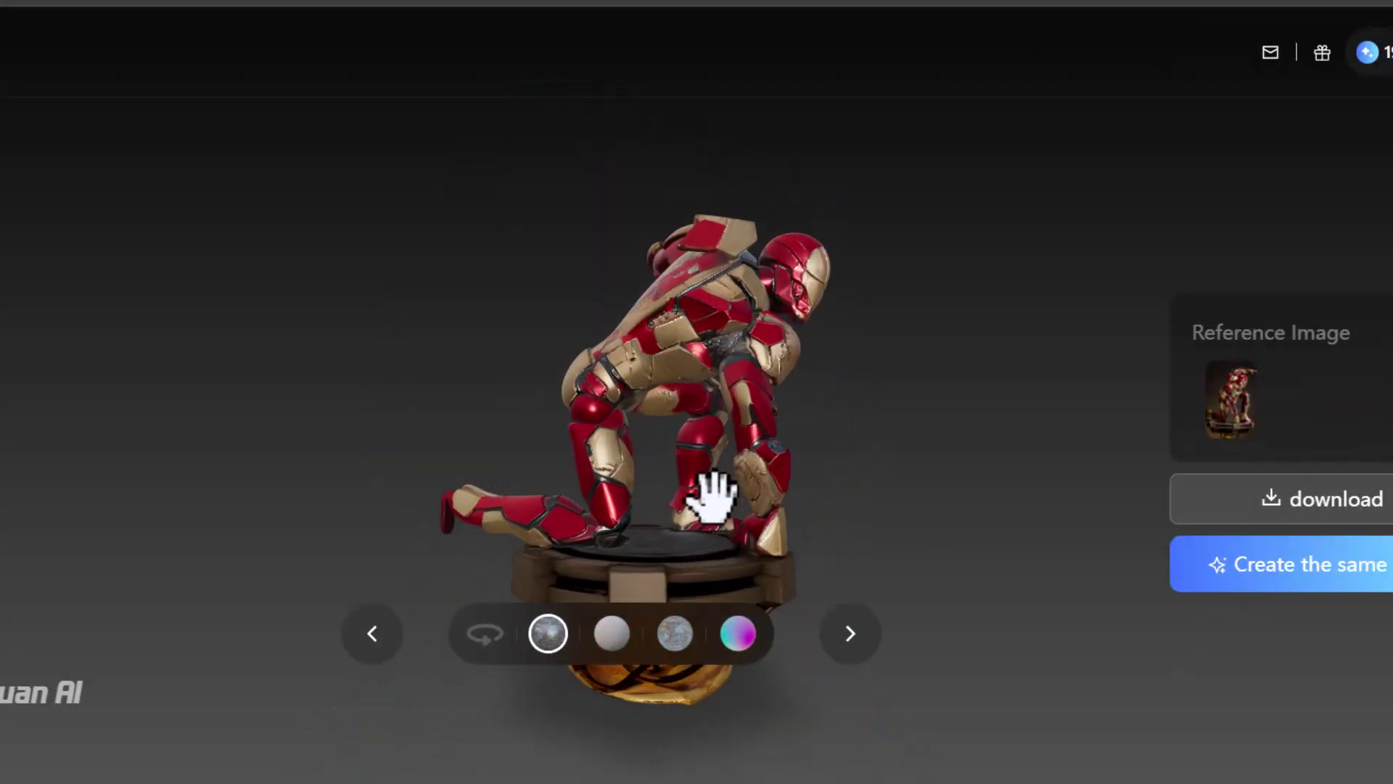
left_click_drag(712, 491, 1122, 638)
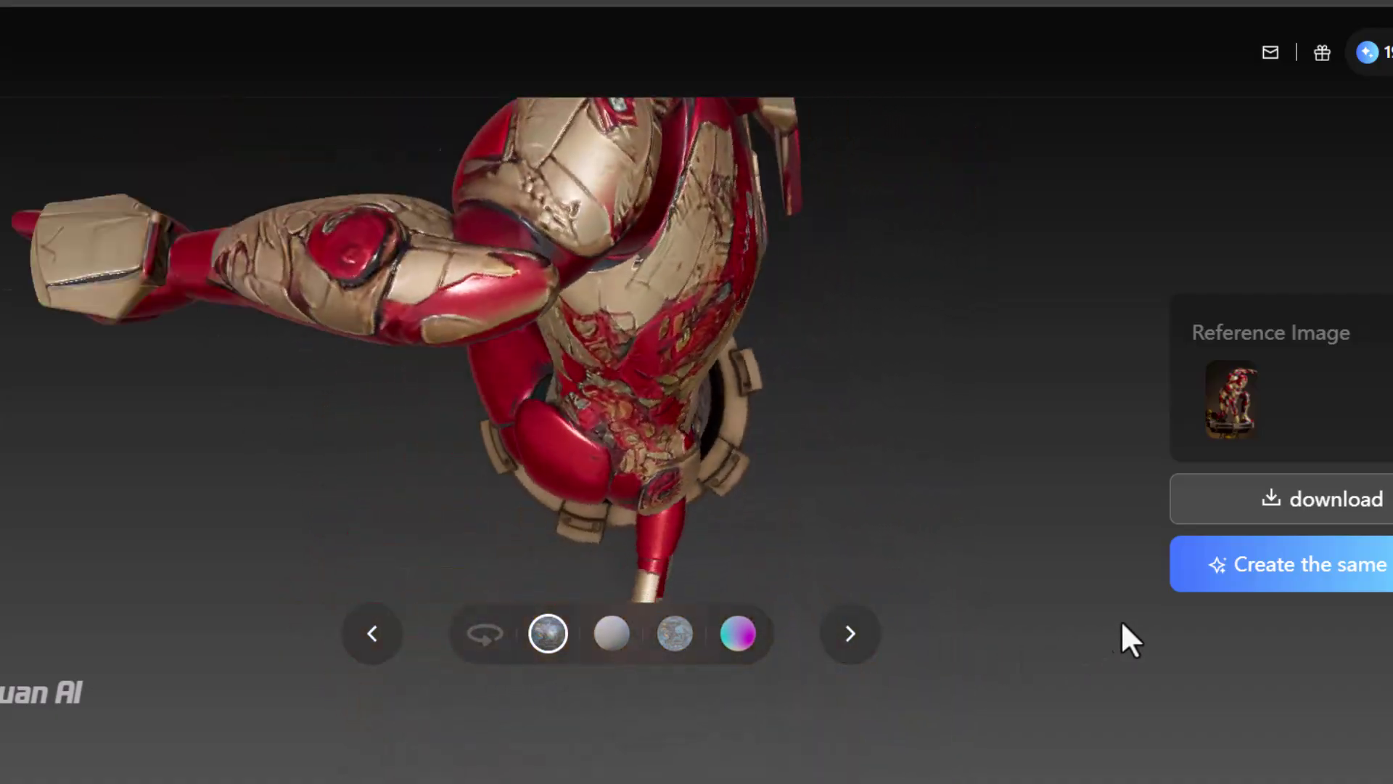
Step: Cycle Iron Man through white clay, Albedo, normal and PBR views, then advance to the next sample
left_click(611, 633)
left_click(675, 634)
left_click(739, 635)
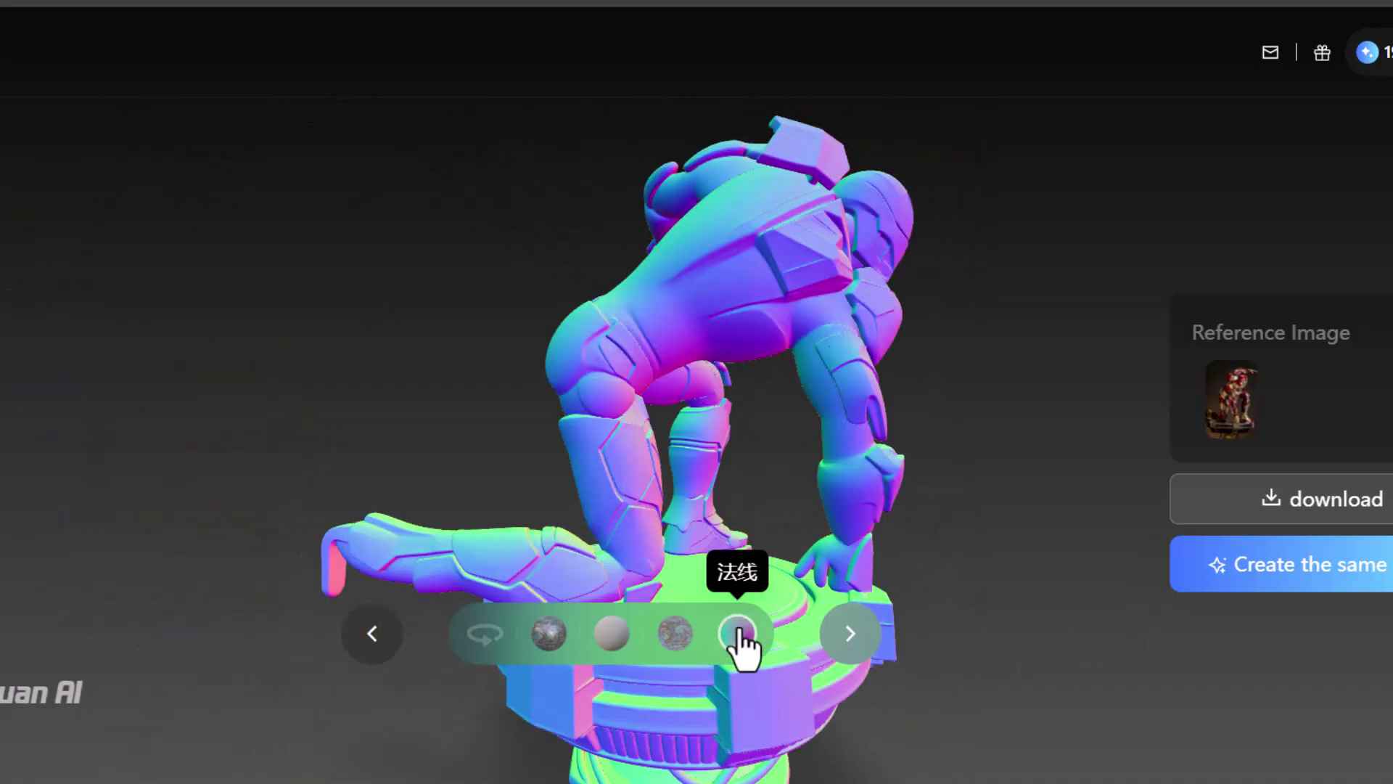
left_click(675, 635)
left_click(612, 636)
left_click(548, 636)
left_click_drag(820, 508, 846, 649)
left_click(846, 637)
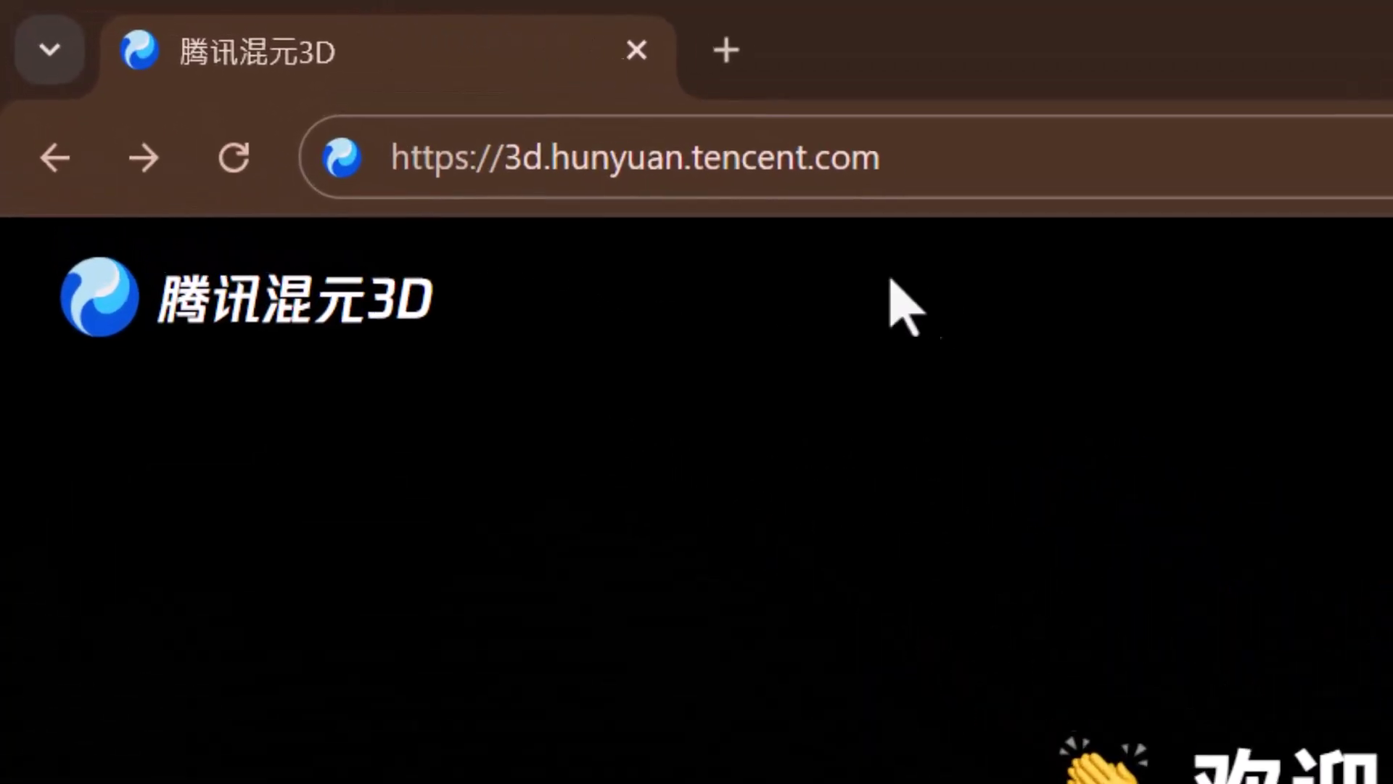
Step: Translate the site into English and bring up the e-mail login form
left_click_drag(461, 84, 281, 80)
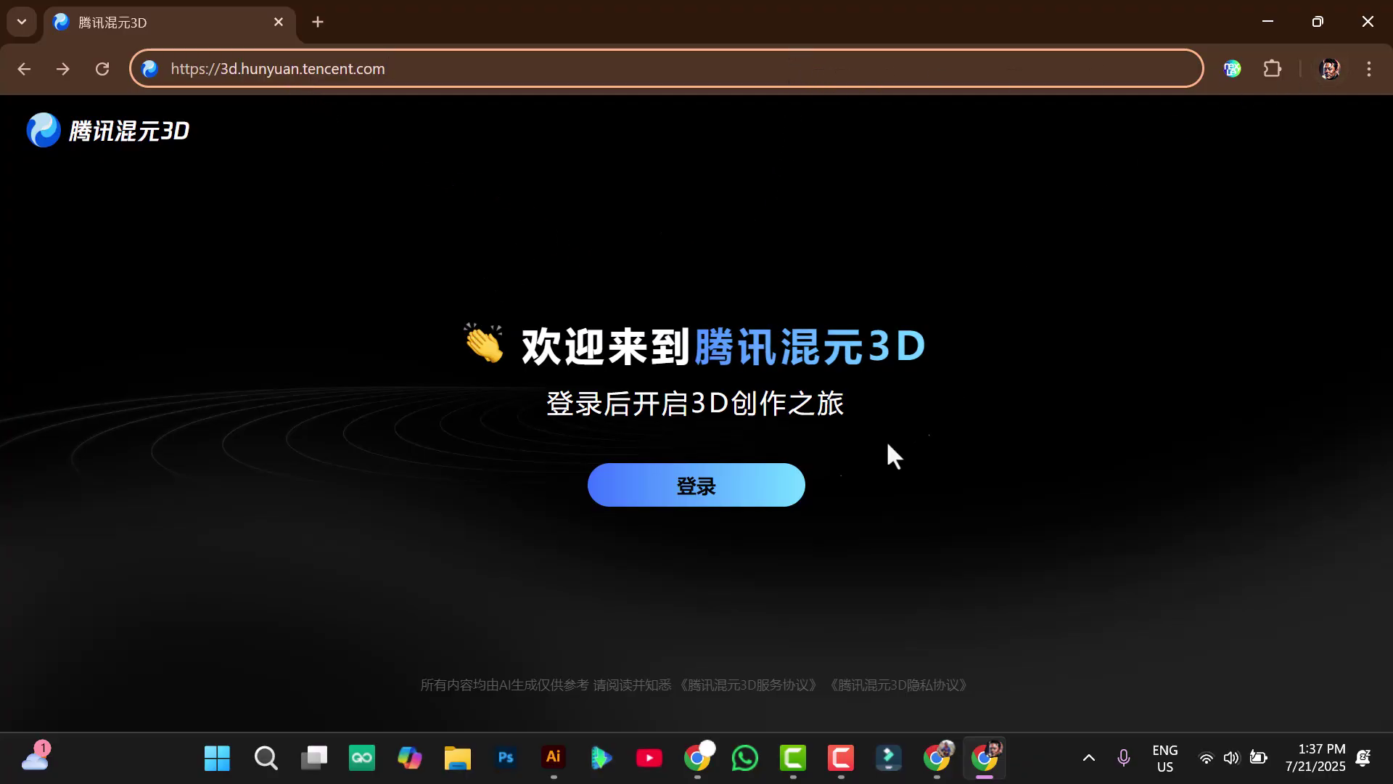
key("Return")
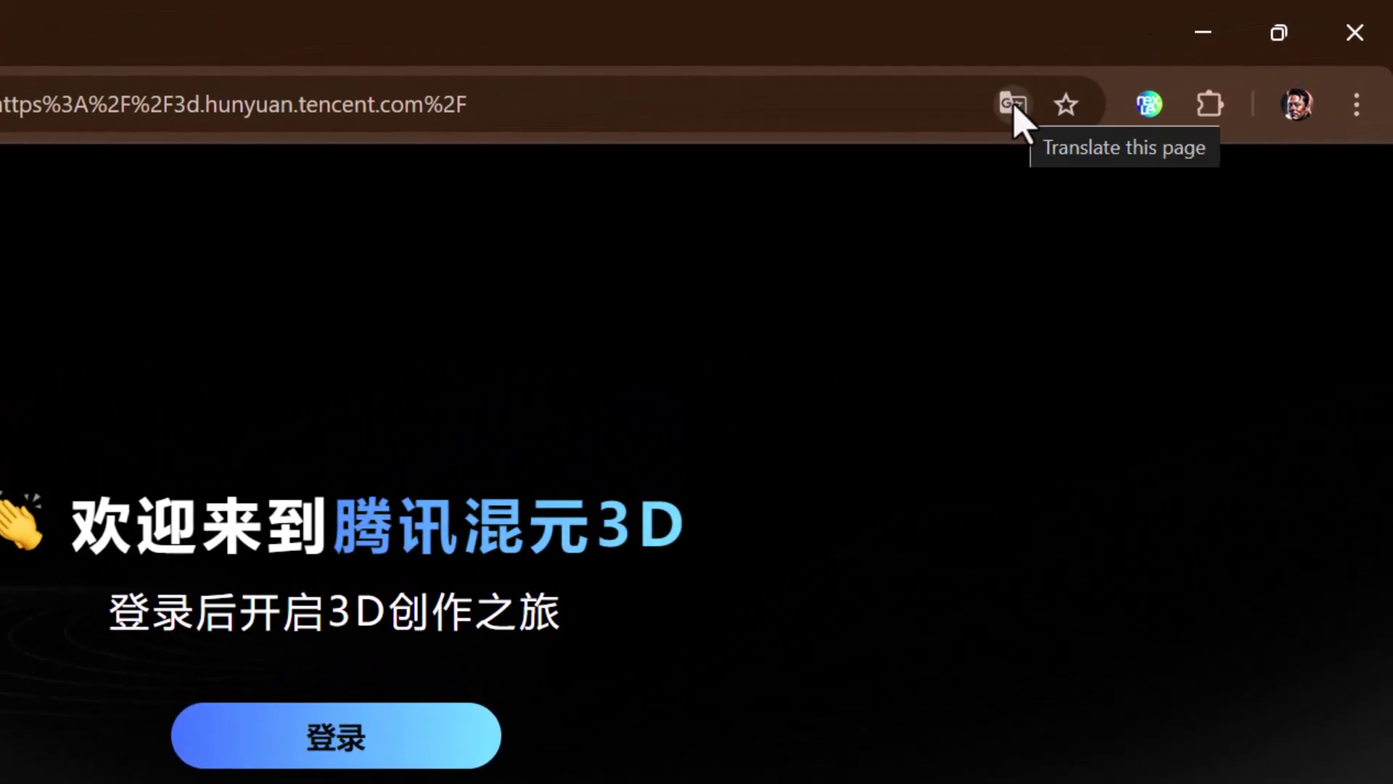
left_click(1014, 105)
left_click(915, 176)
left_click(1056, 174)
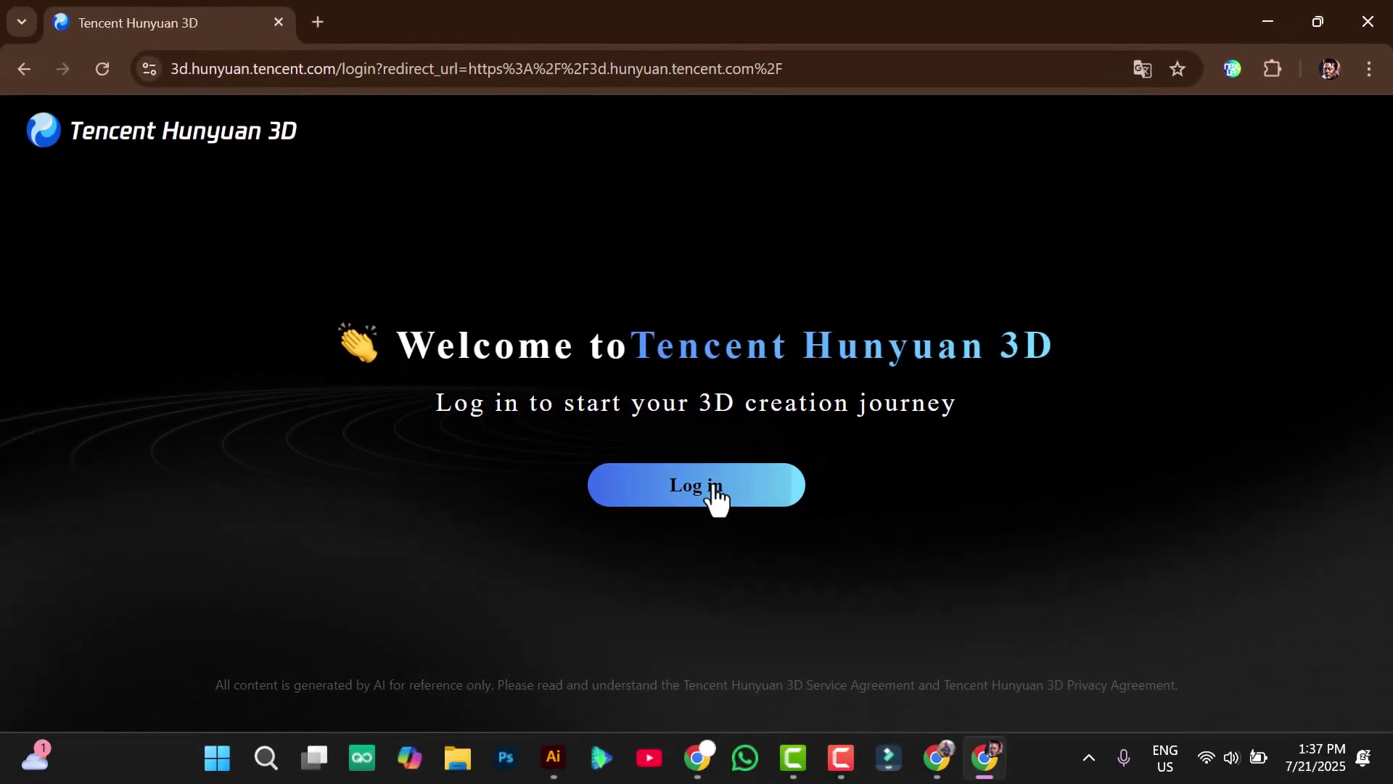
left_click(714, 497)
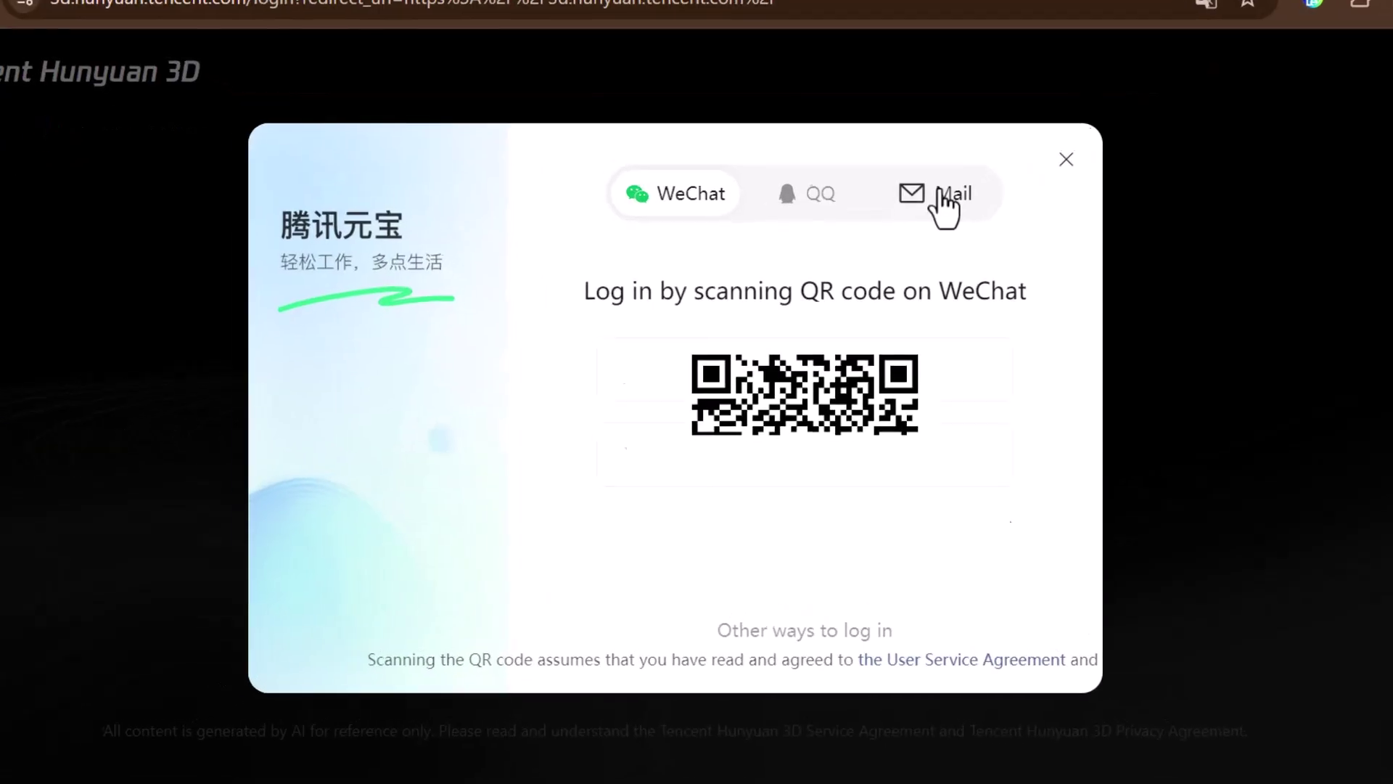
left_click(923, 234)
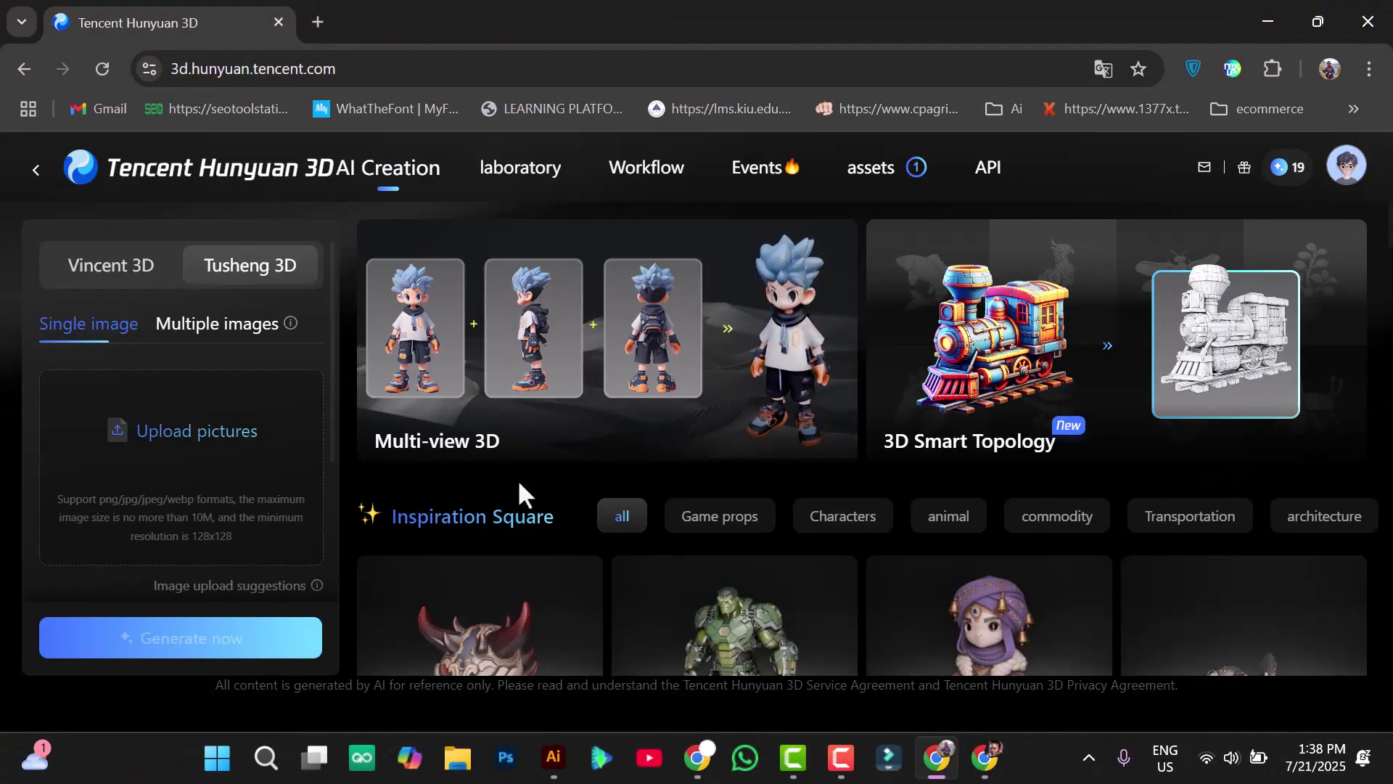
scroll(518, 490, "down", 8)
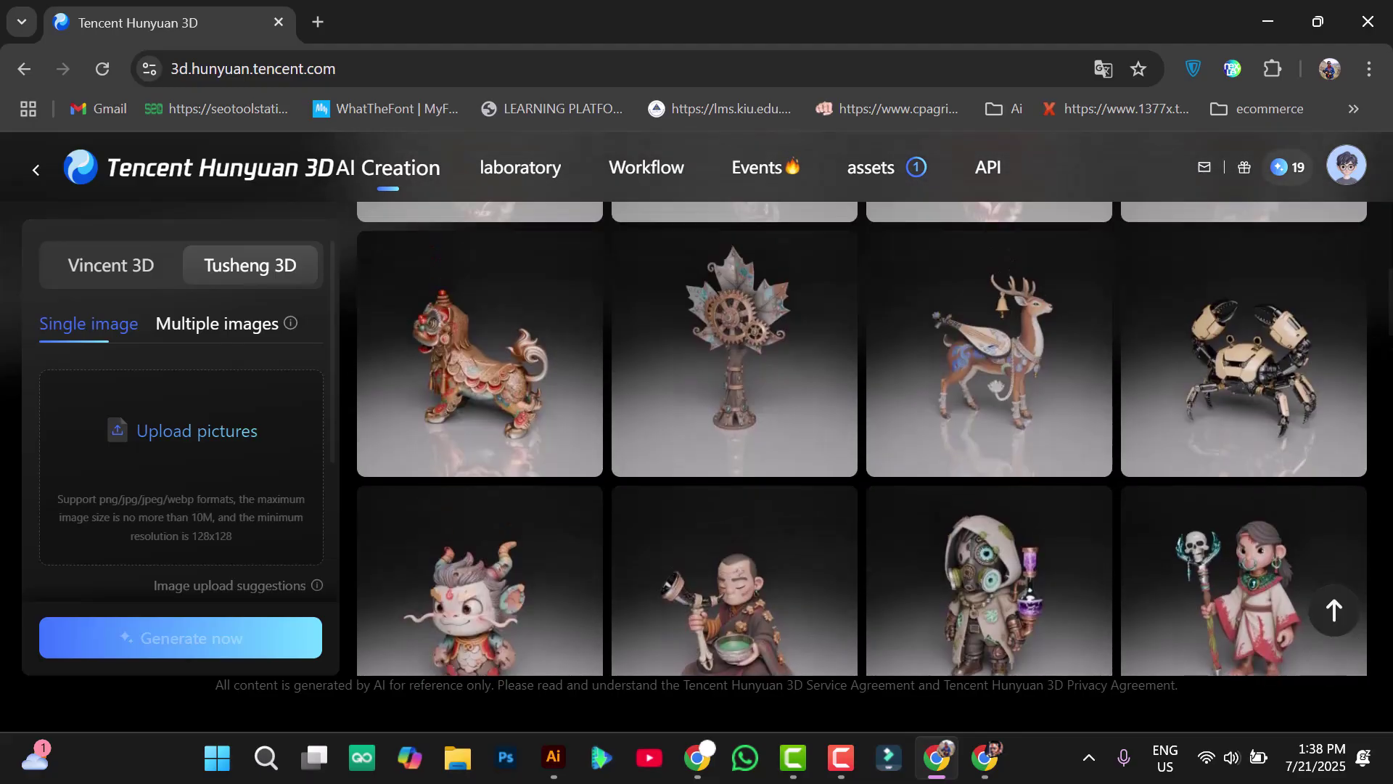
scroll(1383, 399, "down", 8)
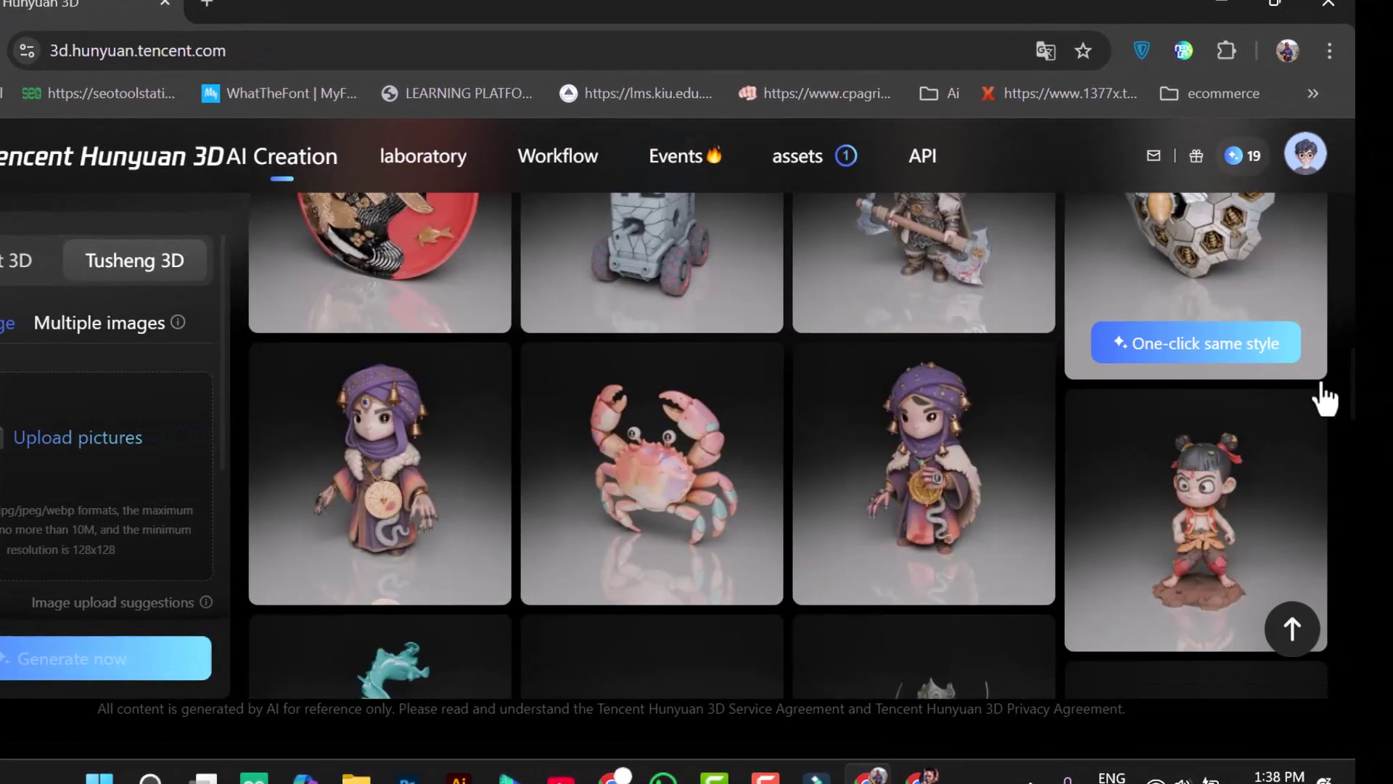
scroll(1325, 397, "down", 5)
scroll(1322, 476, "down", 7)
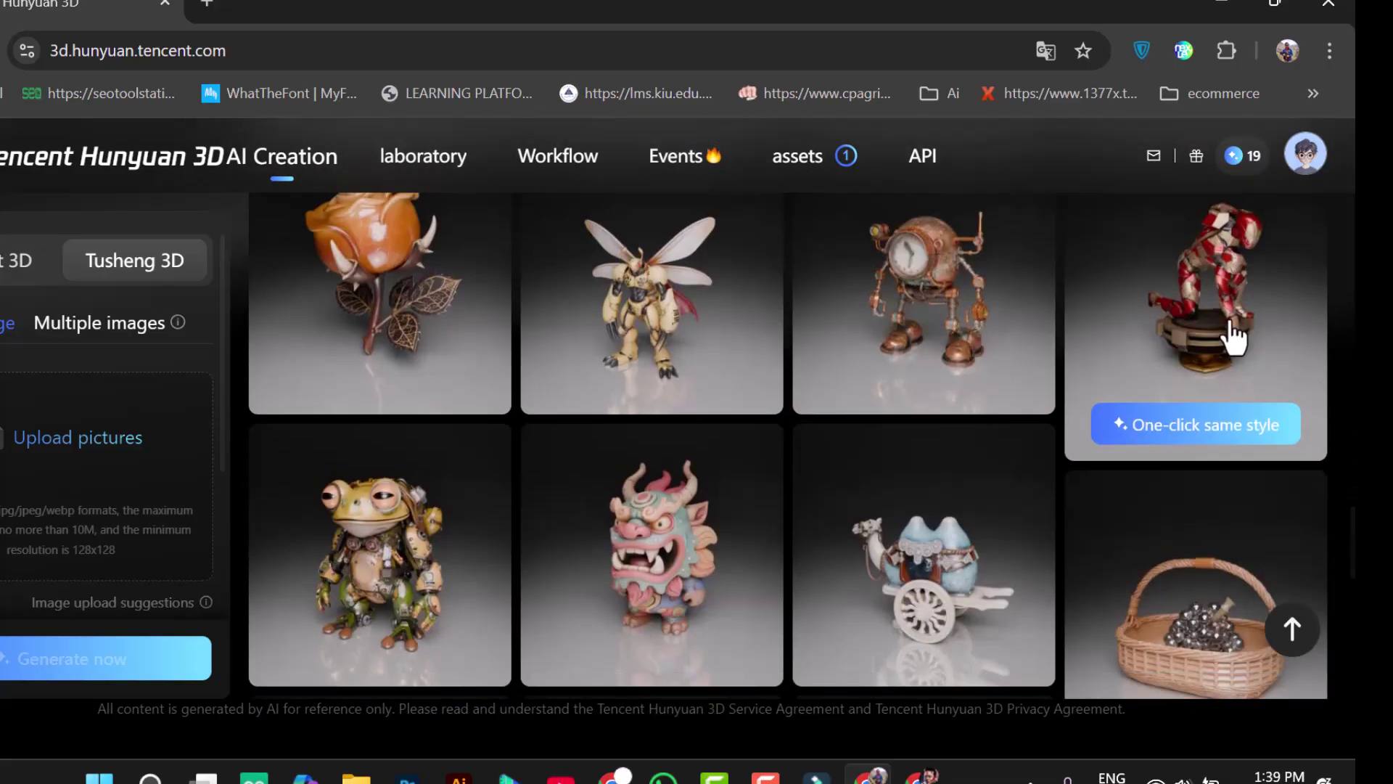
left_click(1231, 336)
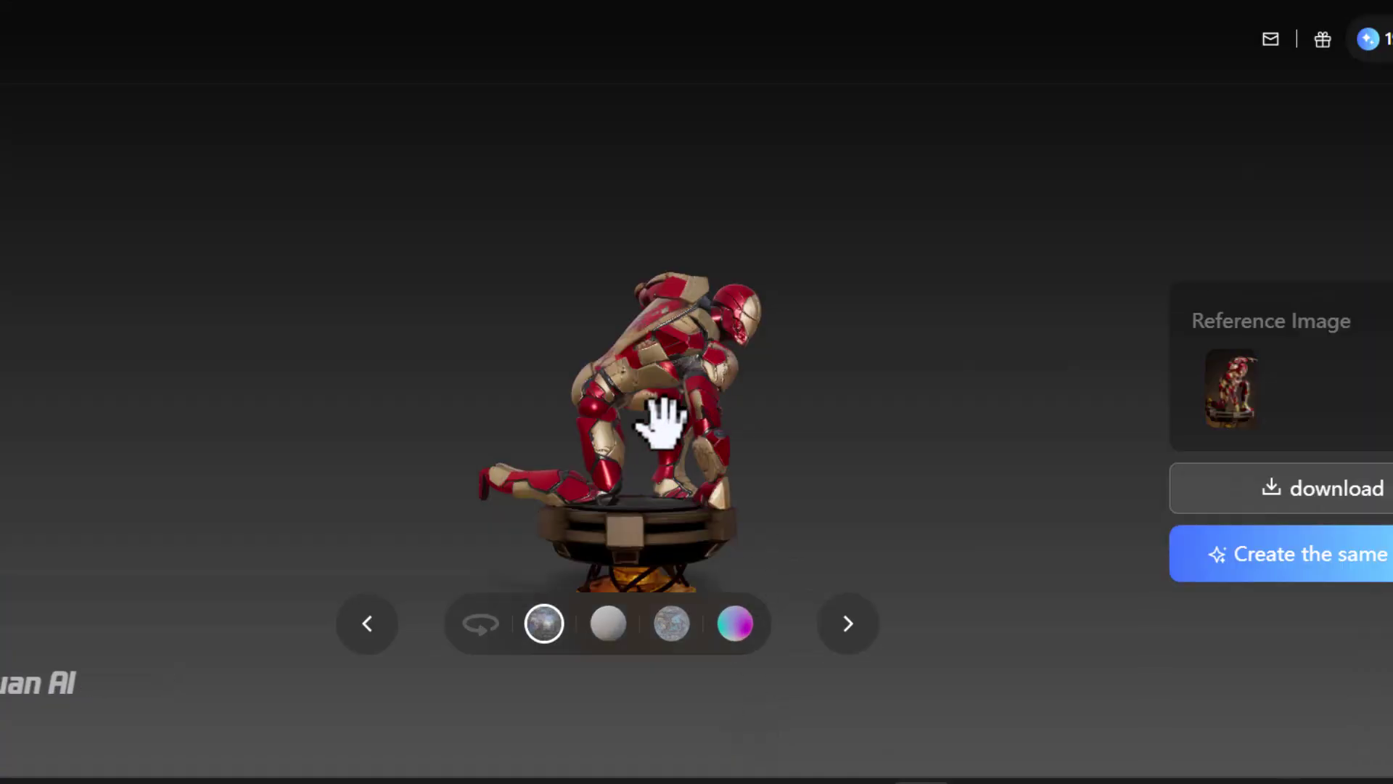
scroll(655, 467, "up", 6)
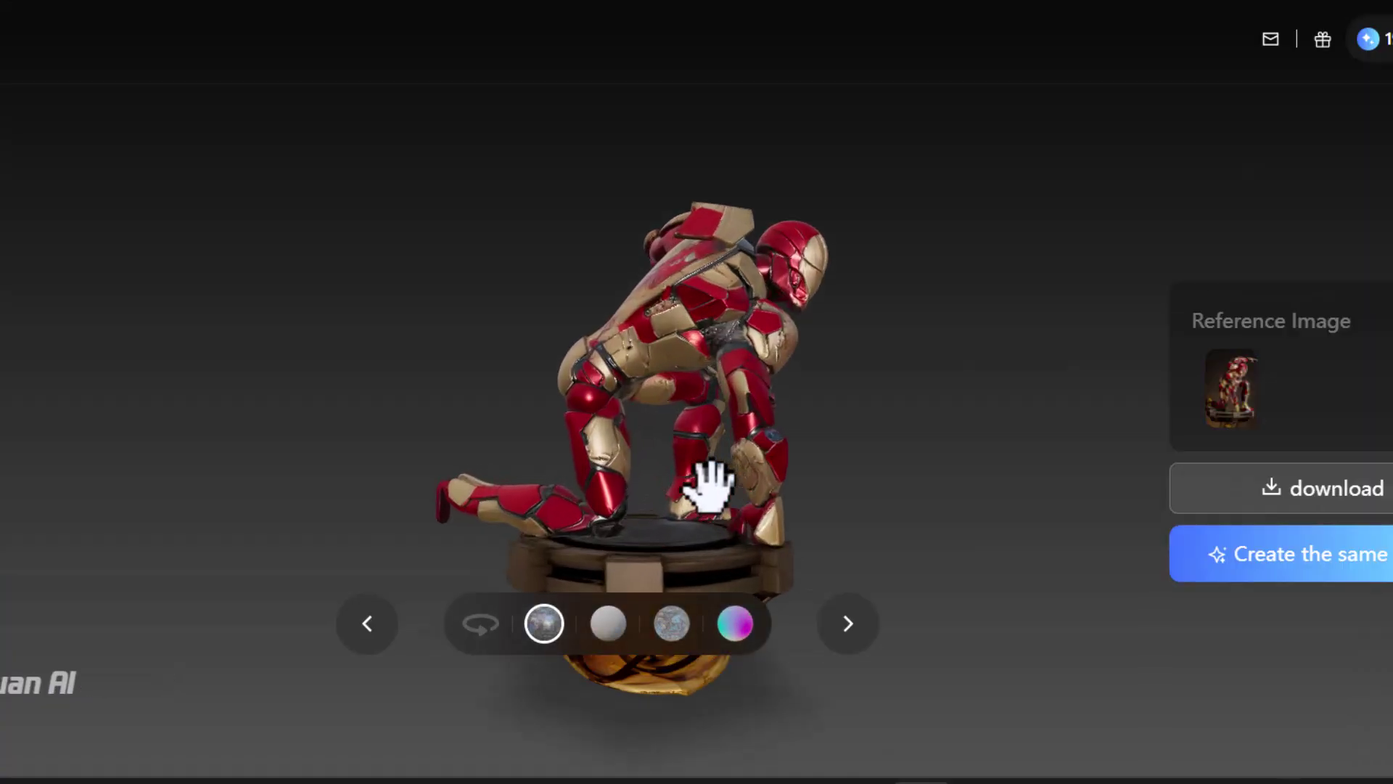
left_click_drag(257, 305, 1135, 603)
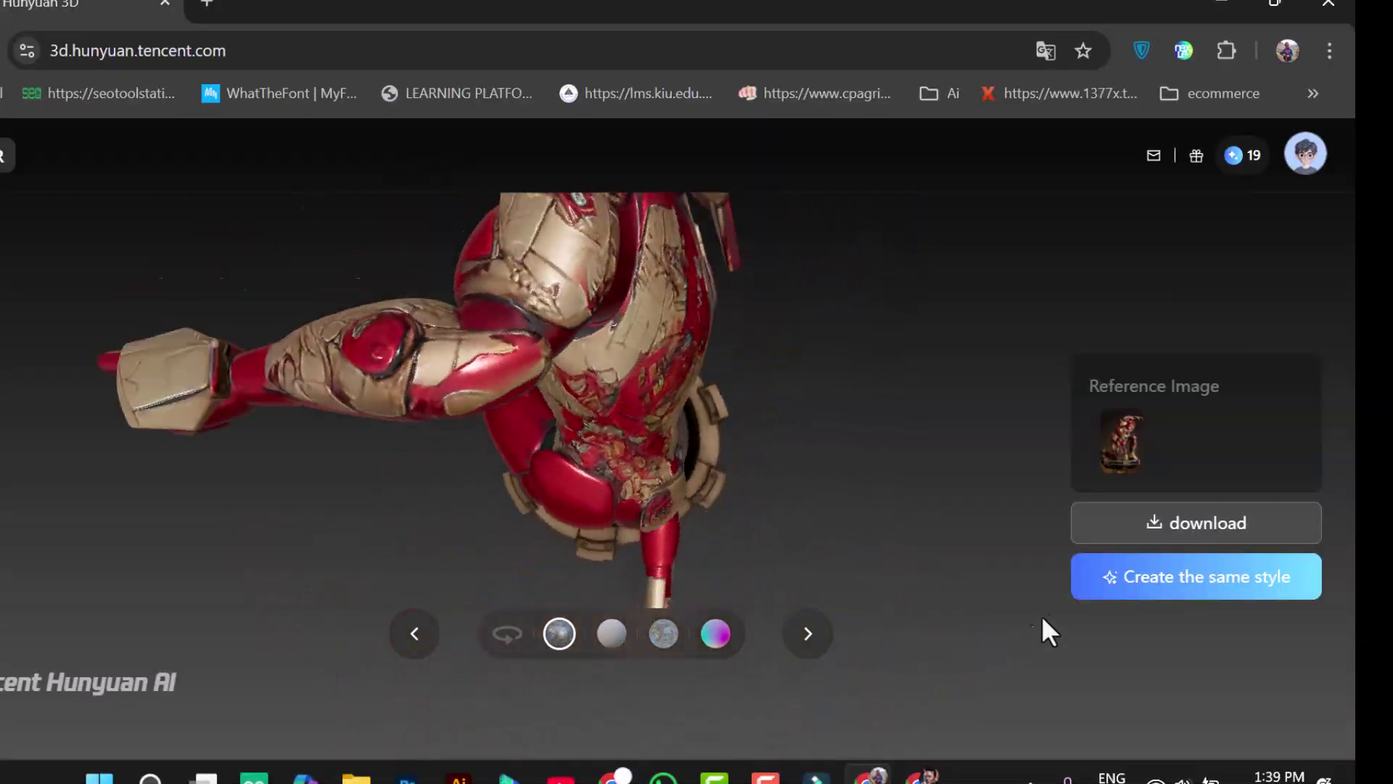
left_click_drag(1043, 618, 578, 451)
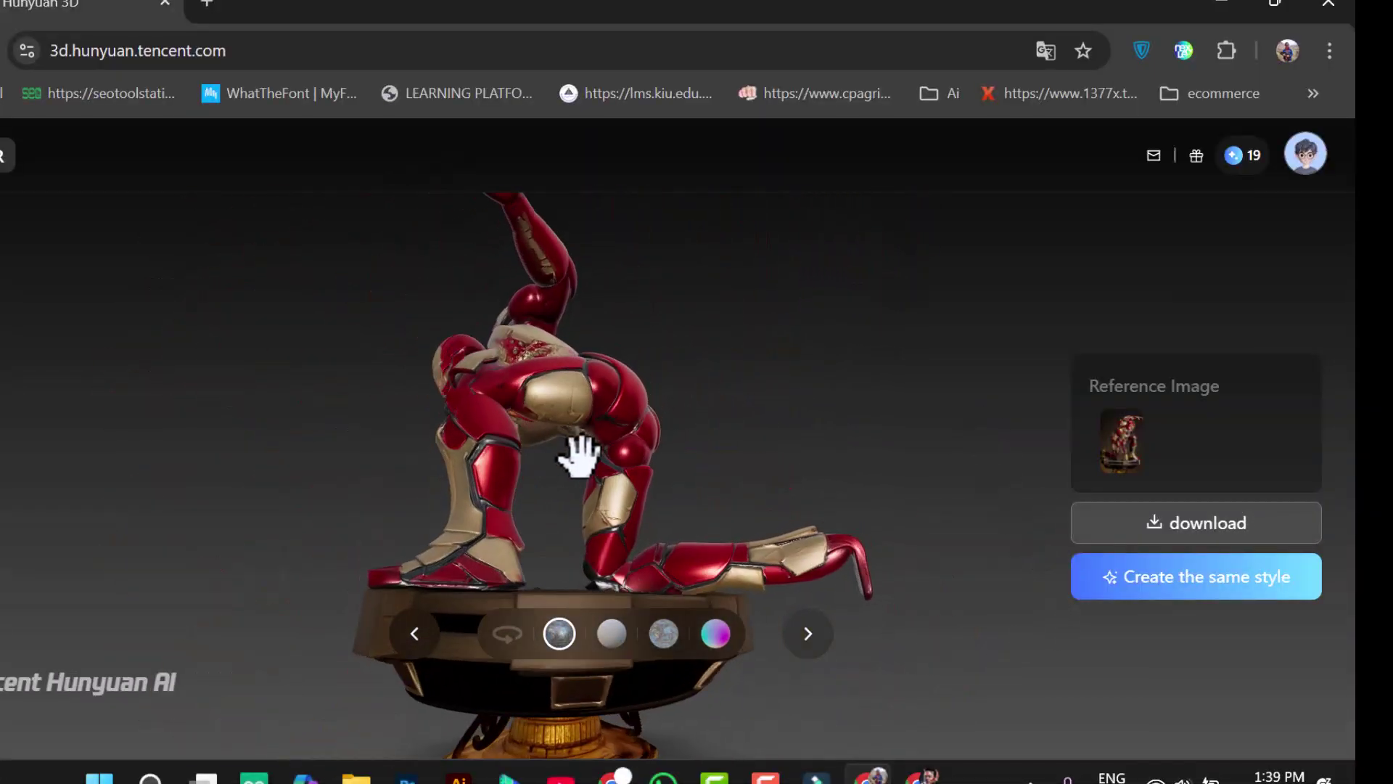
left_click(611, 634)
left_click(663, 633)
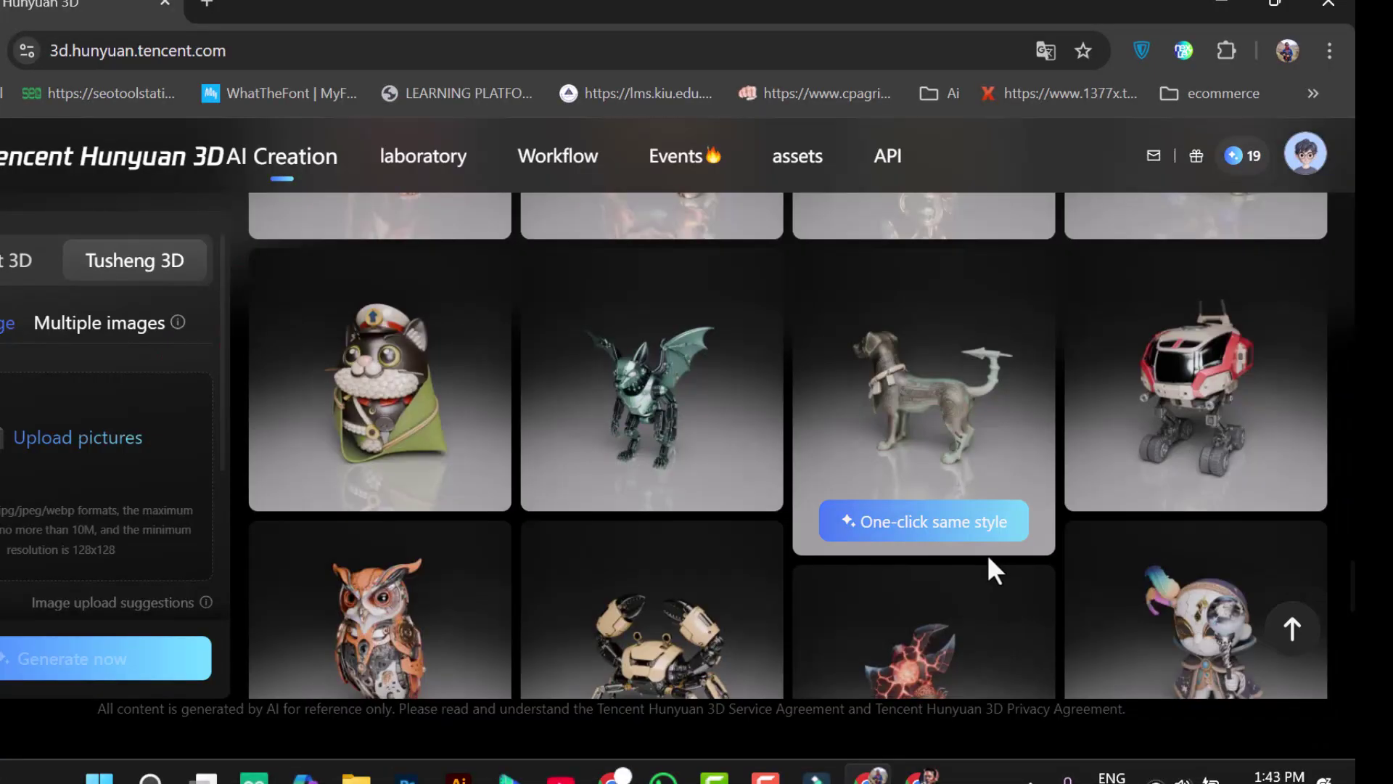
scroll(989, 569, "down", 3)
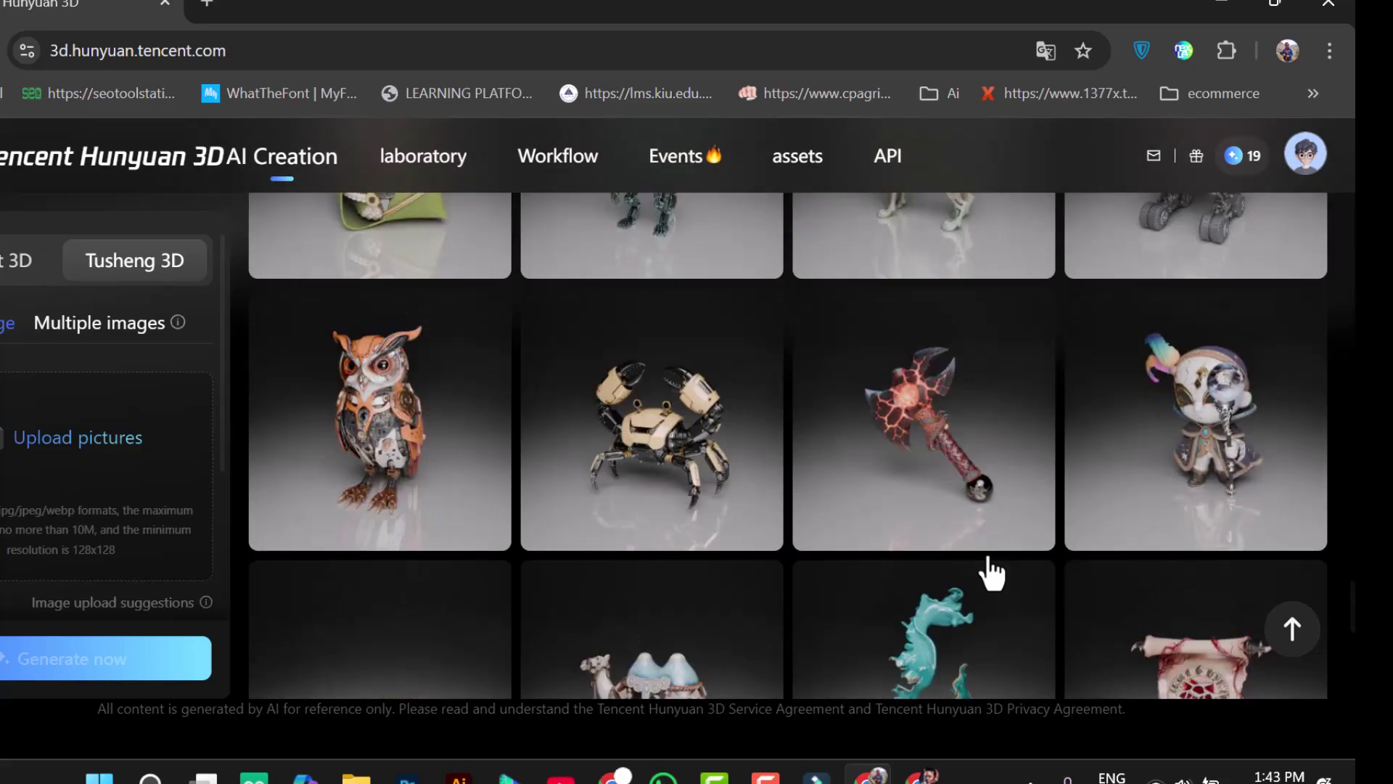
scroll(989, 569, "up", 3)
left_click(988, 569)
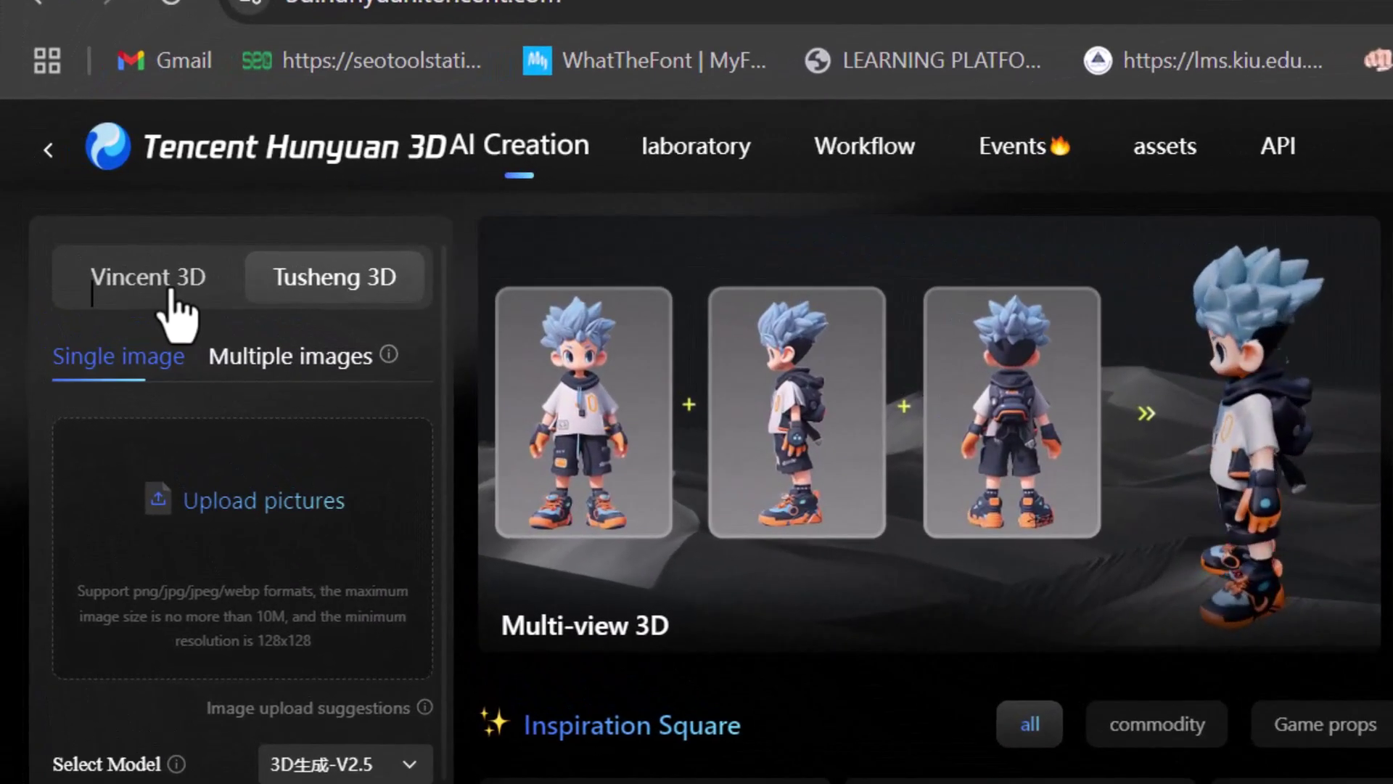
Step: Try the text-to-3D and multi-view modes, then set image-to-3D to Single image input
left_click(136, 269)
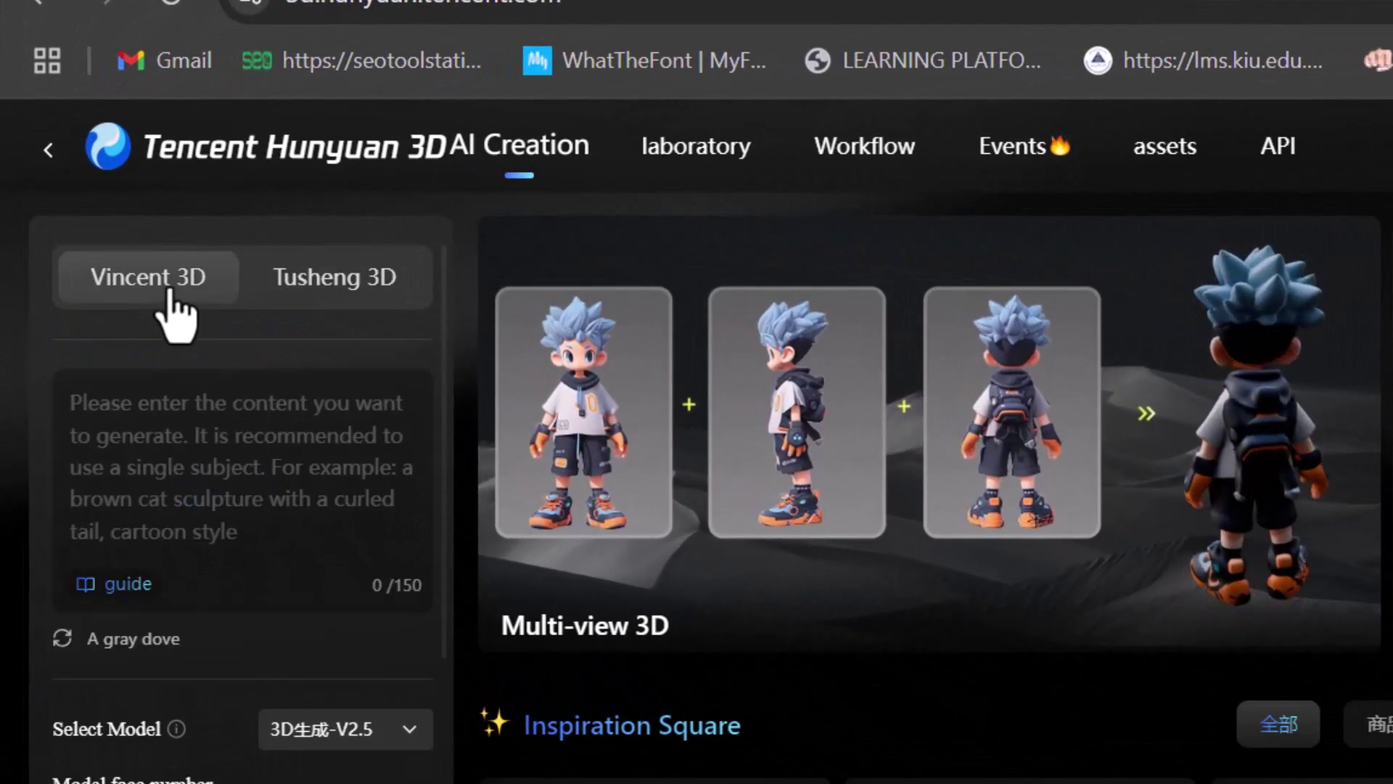
left_click(406, 286)
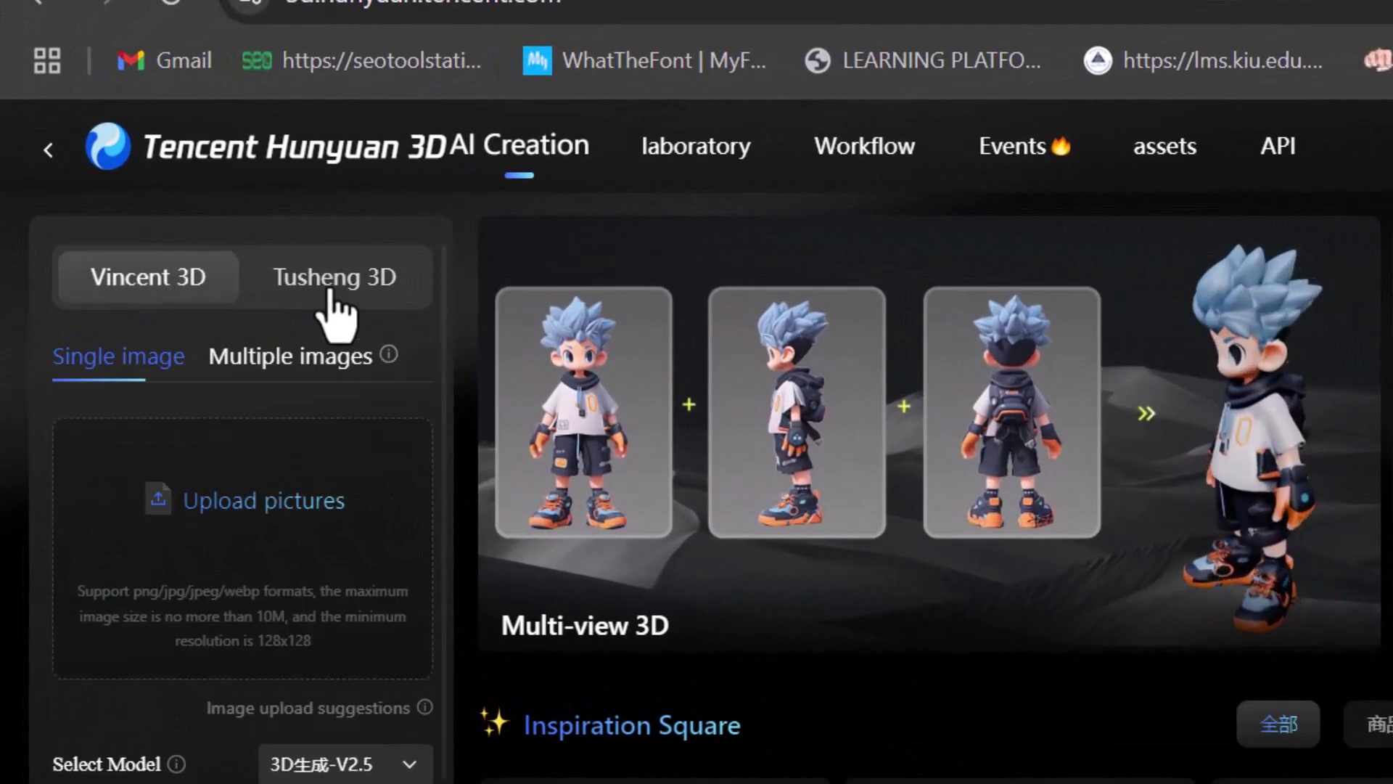
left_click(145, 283)
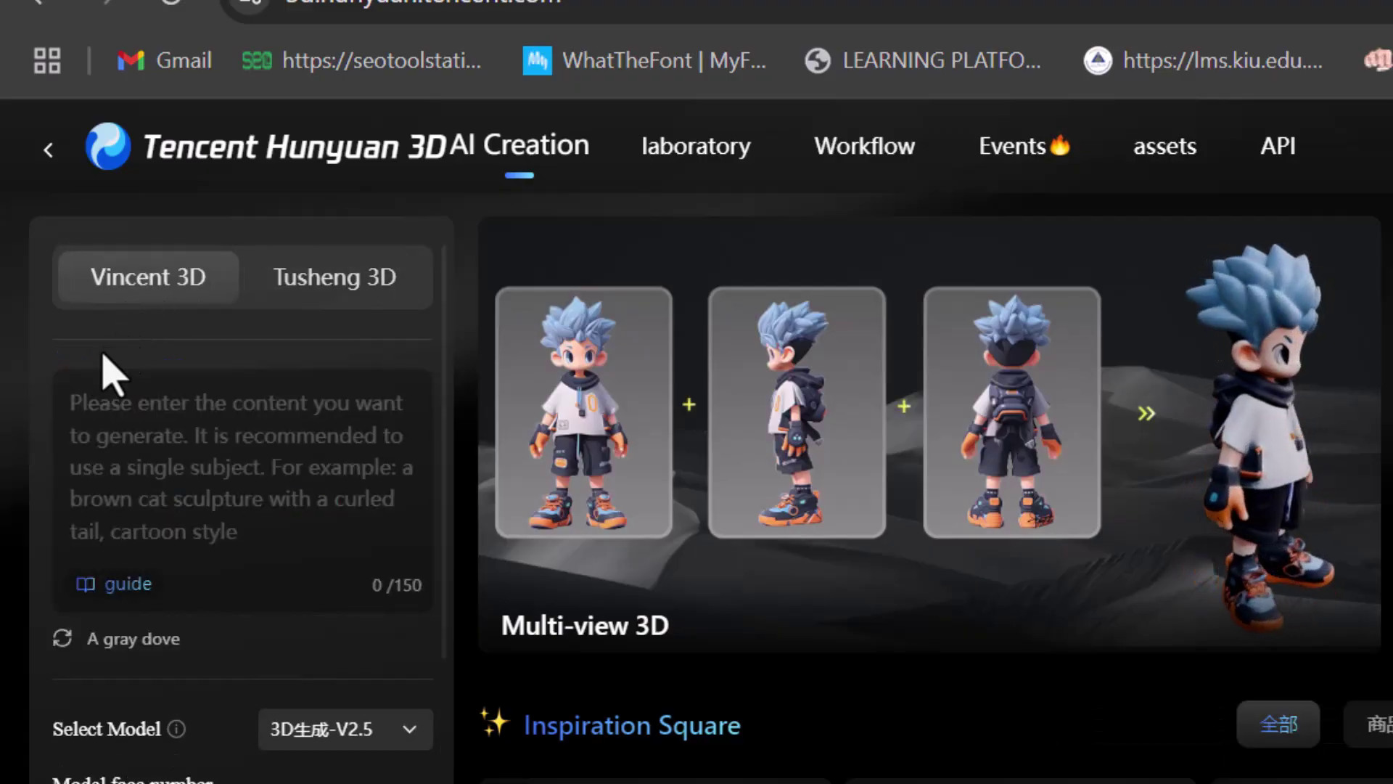
left_click(247, 474)
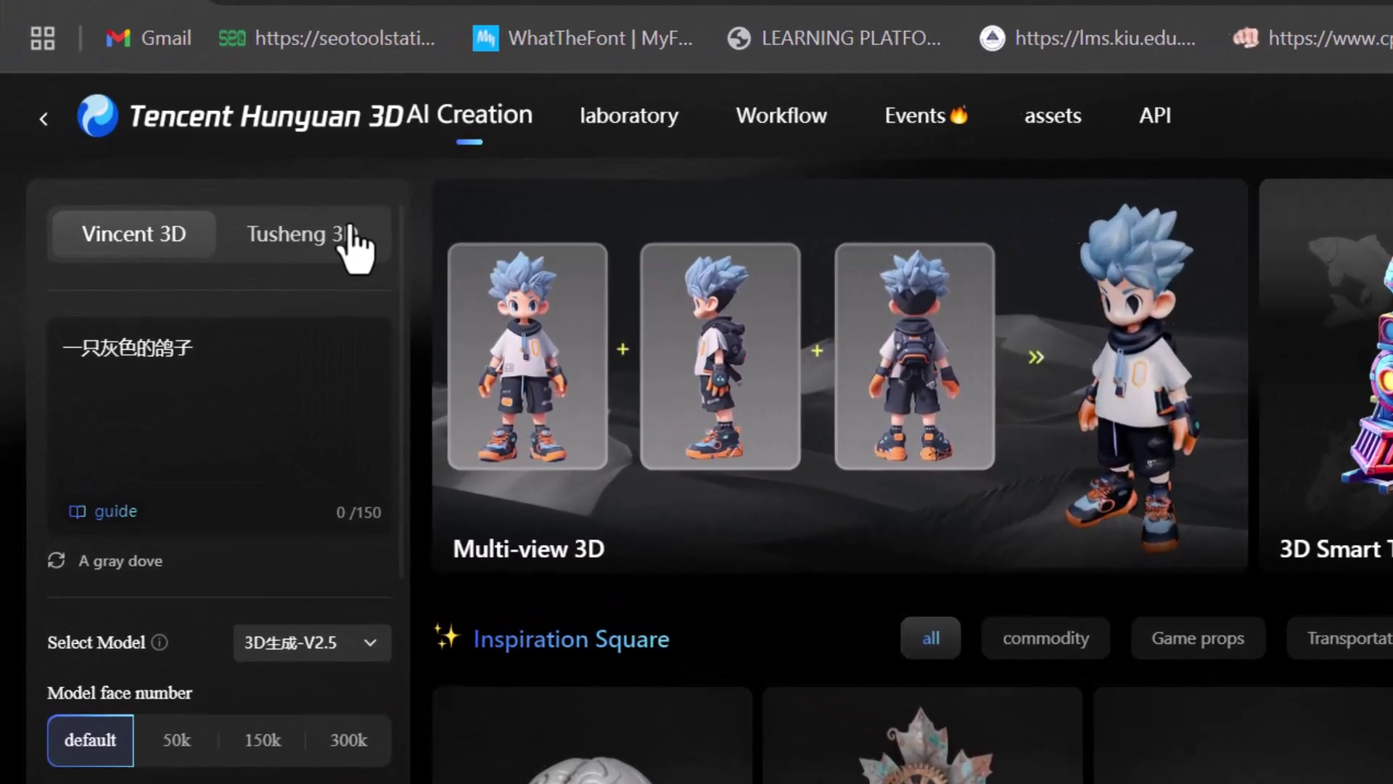
left_click(163, 236)
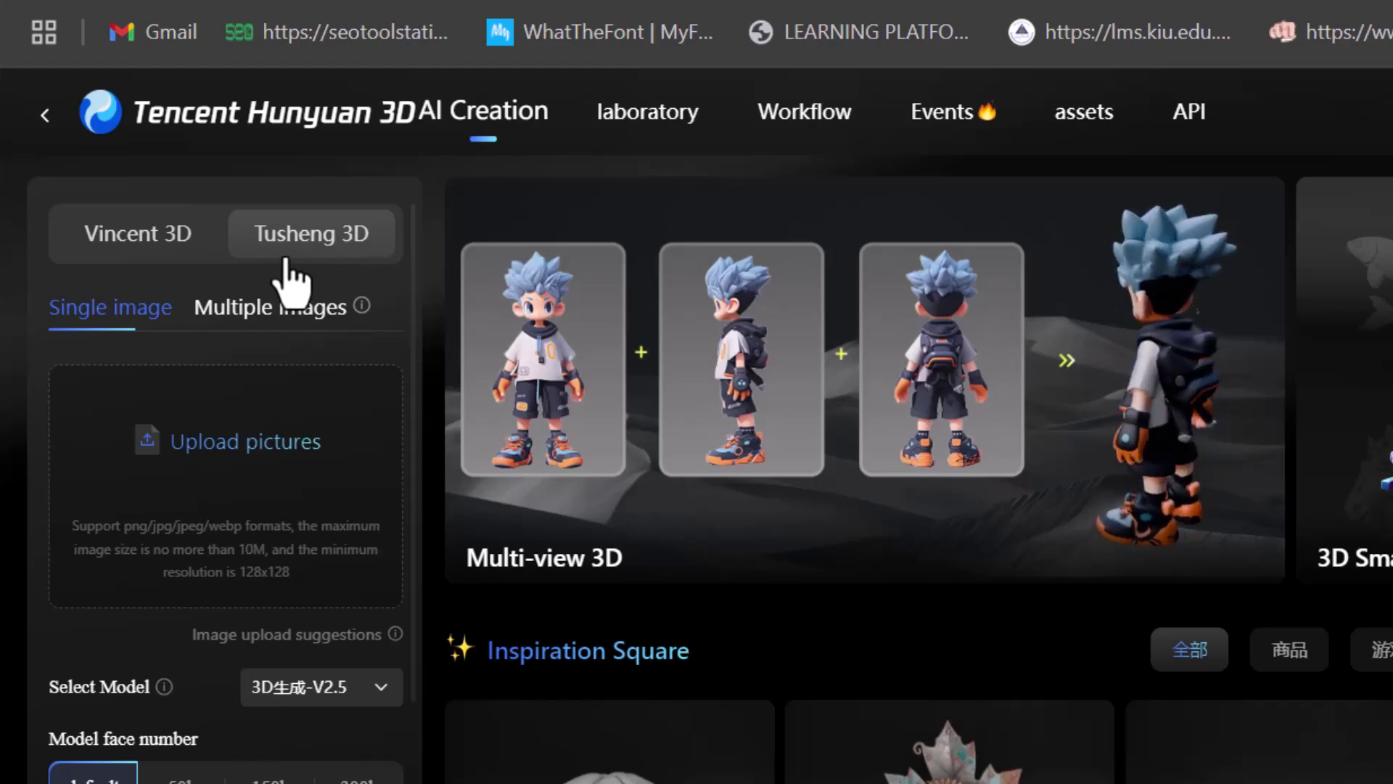
left_click(236, 312)
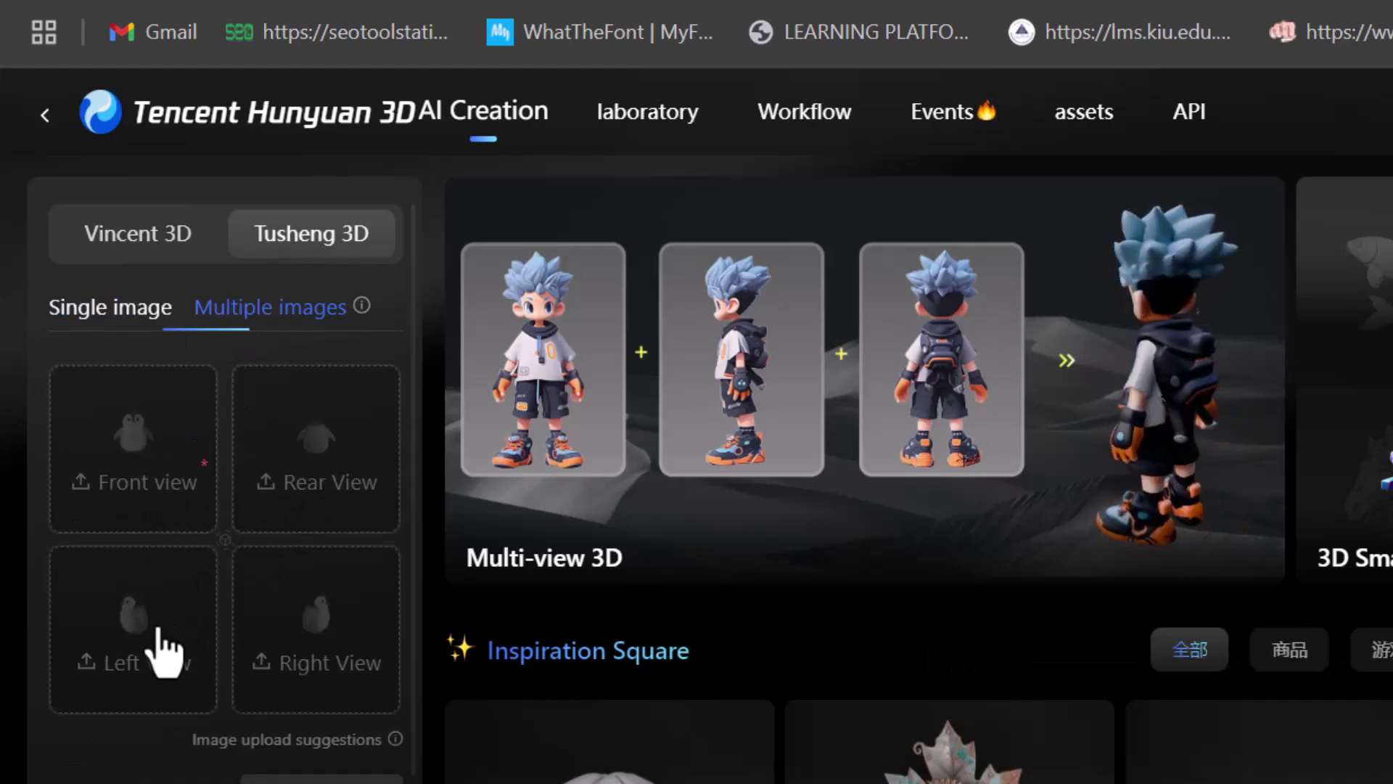
scroll(312, 678, "down", 2)
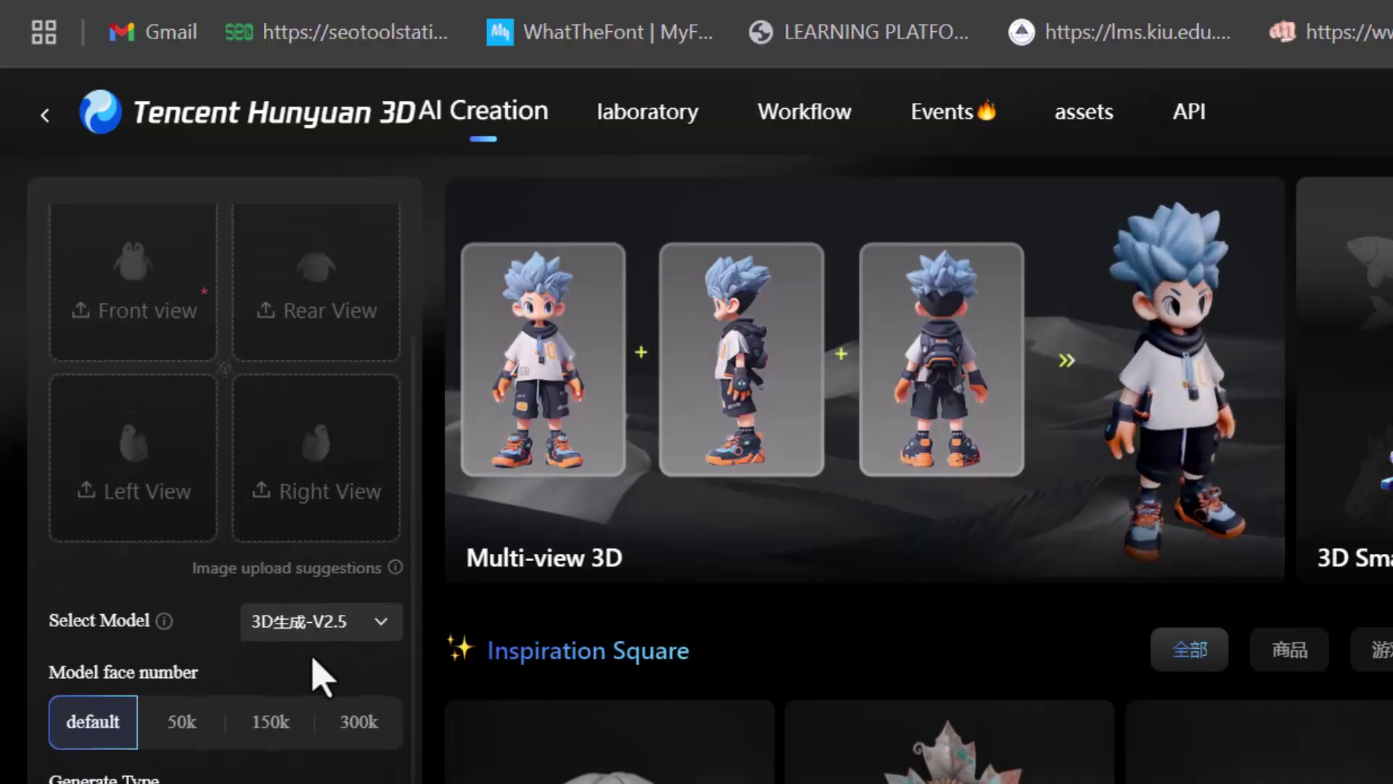
scroll(319, 671, "up", 2)
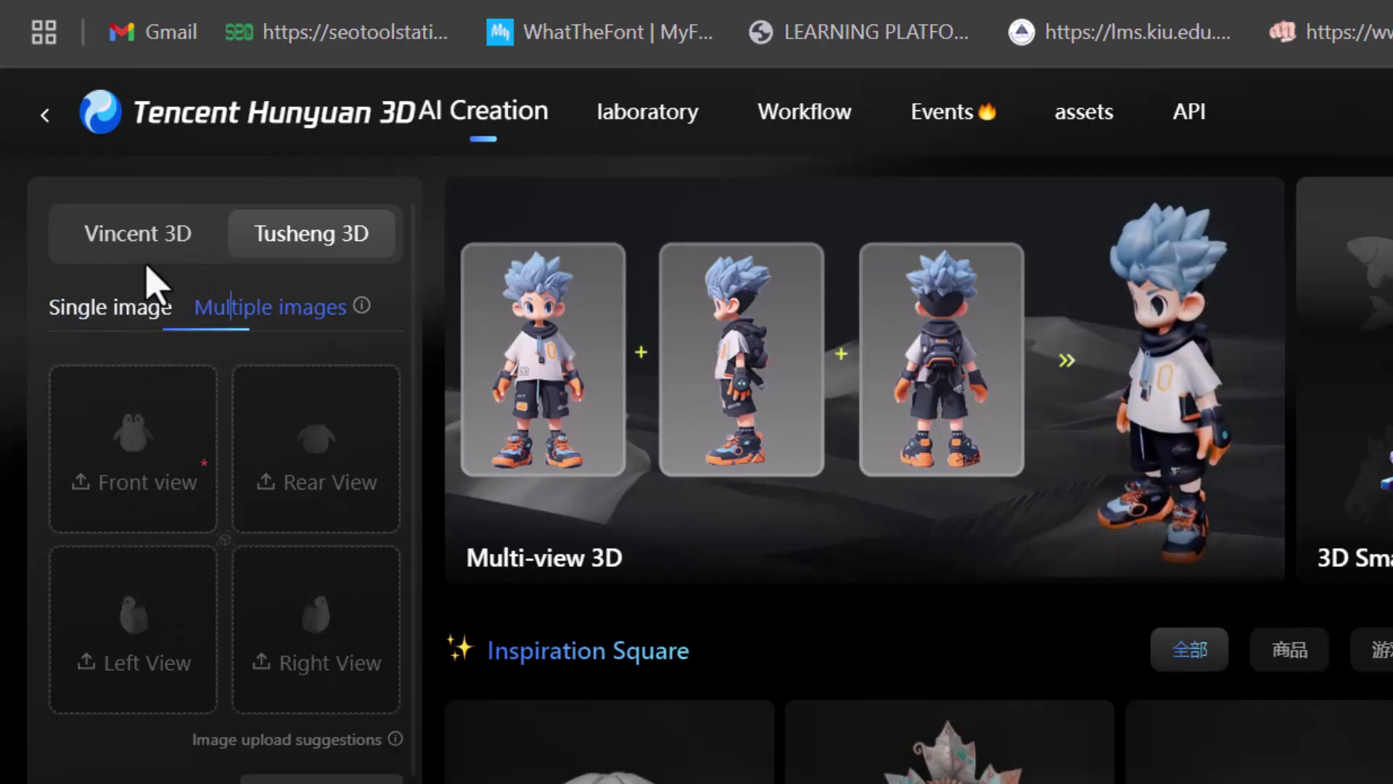
left_click(117, 319)
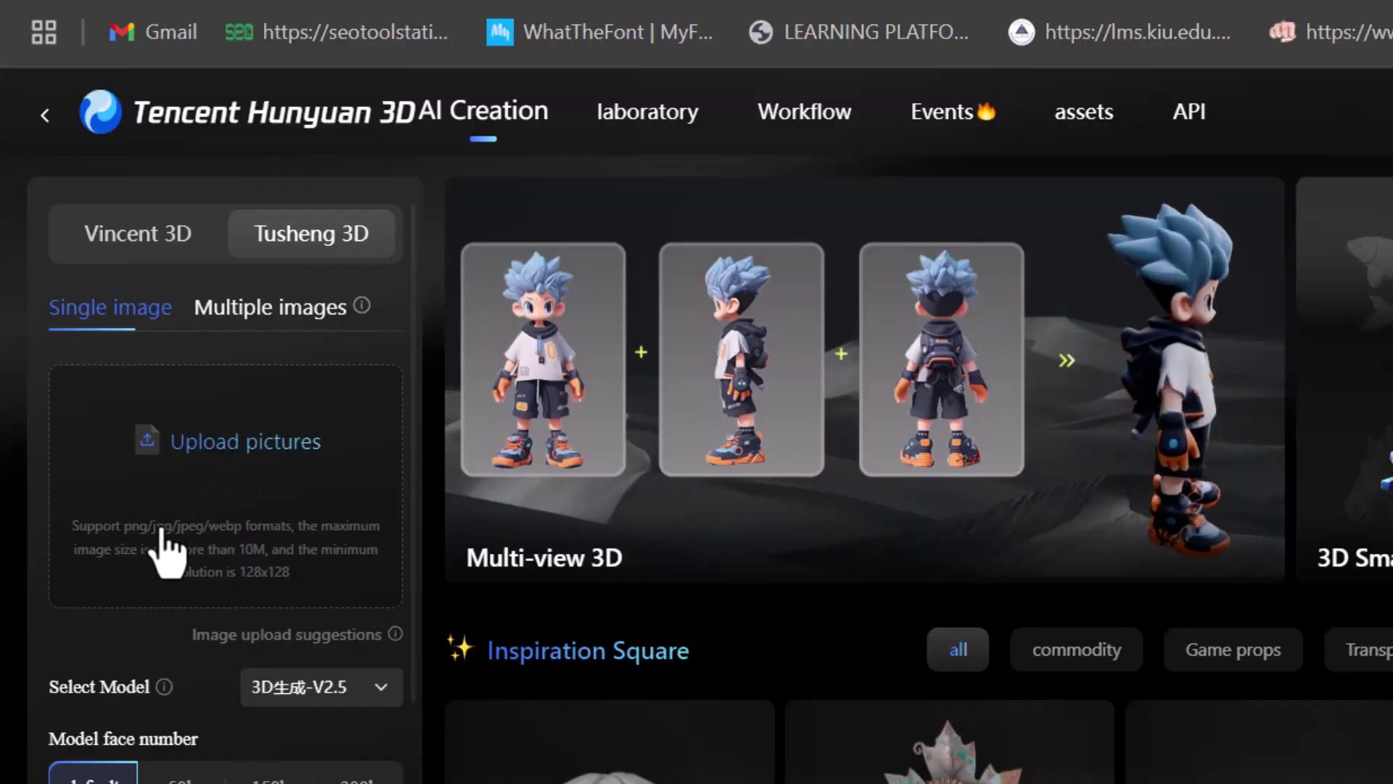
Step: Upload 'input image' as the source picture and inspect the brown plush bunny photo
left_click(229, 594)
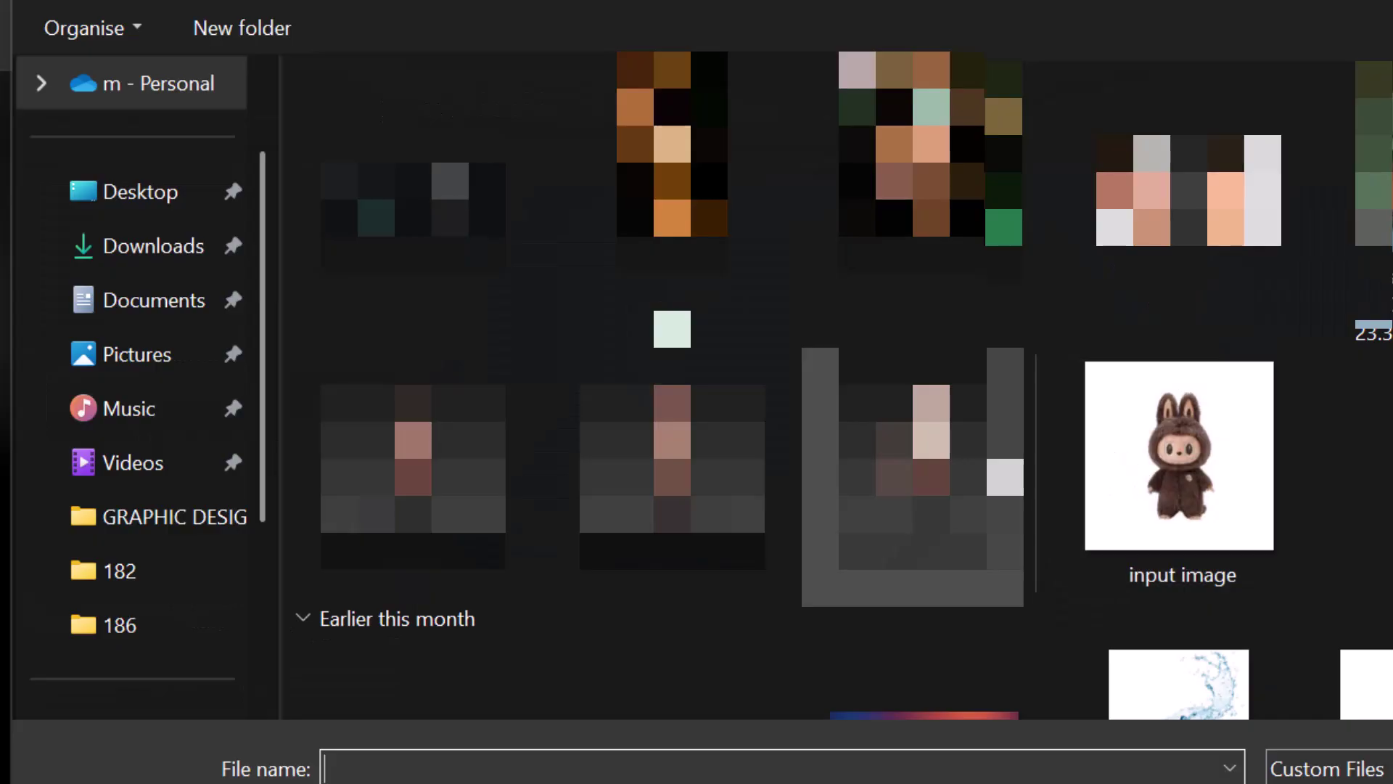
double_click(1103, 489)
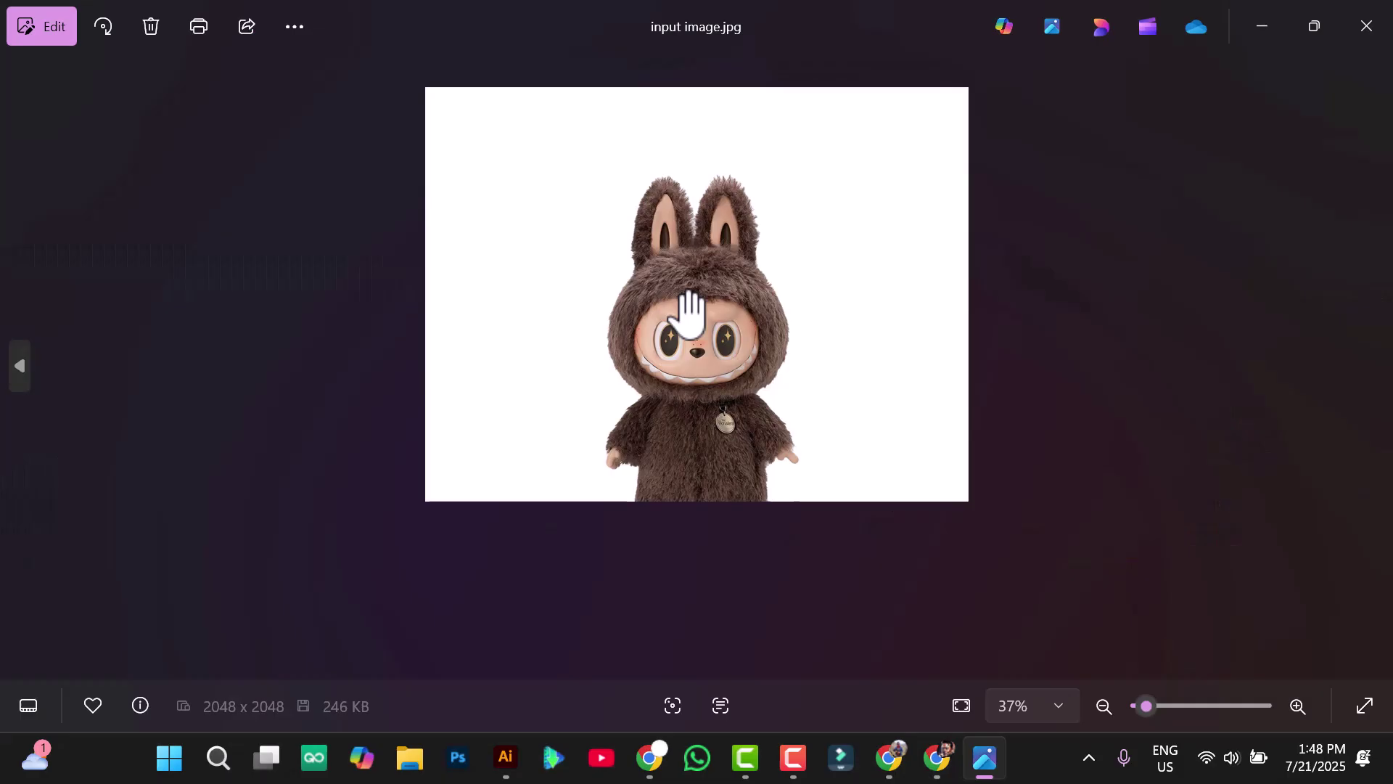
scroll(687, 309, "up", 3)
scroll(747, 475, "down", 1)
scroll(747, 482, "down", 2)
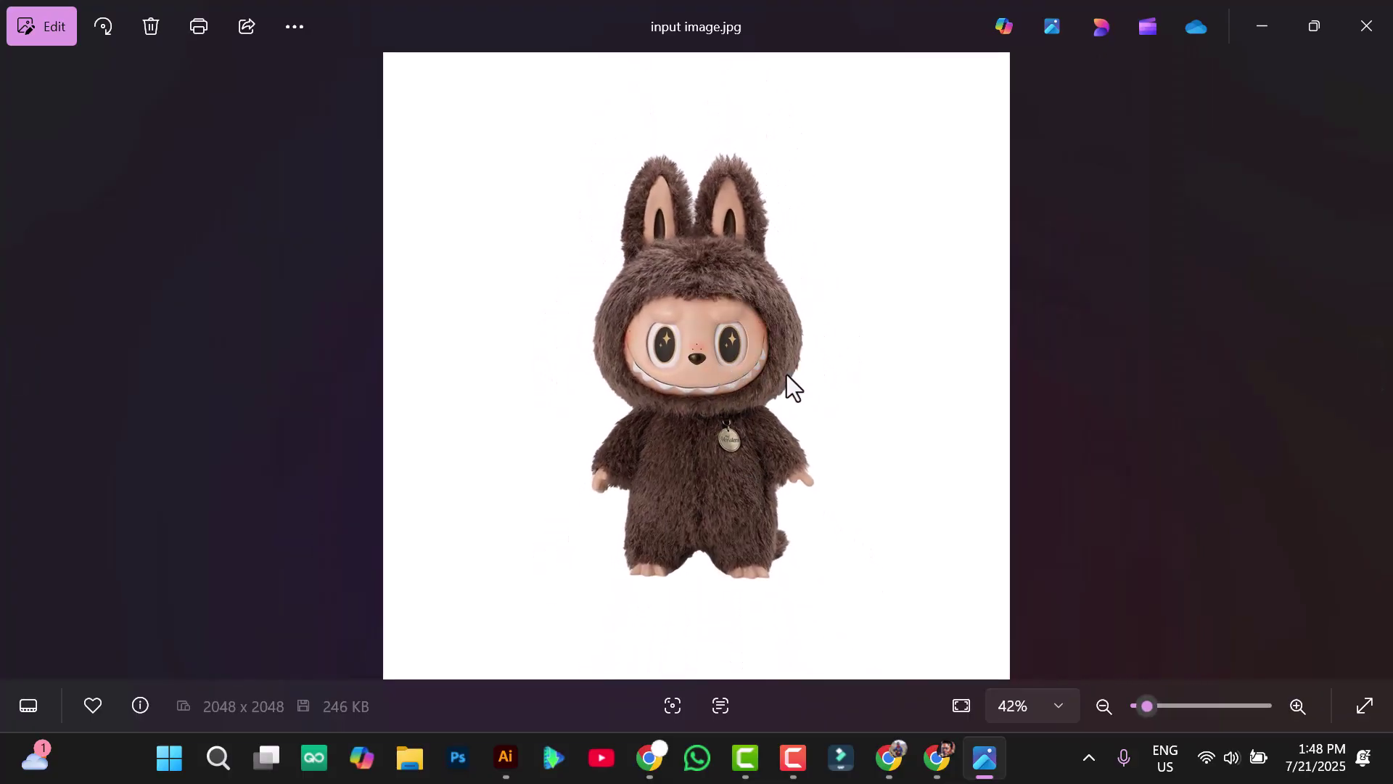
scroll(733, 476, "up", 2)
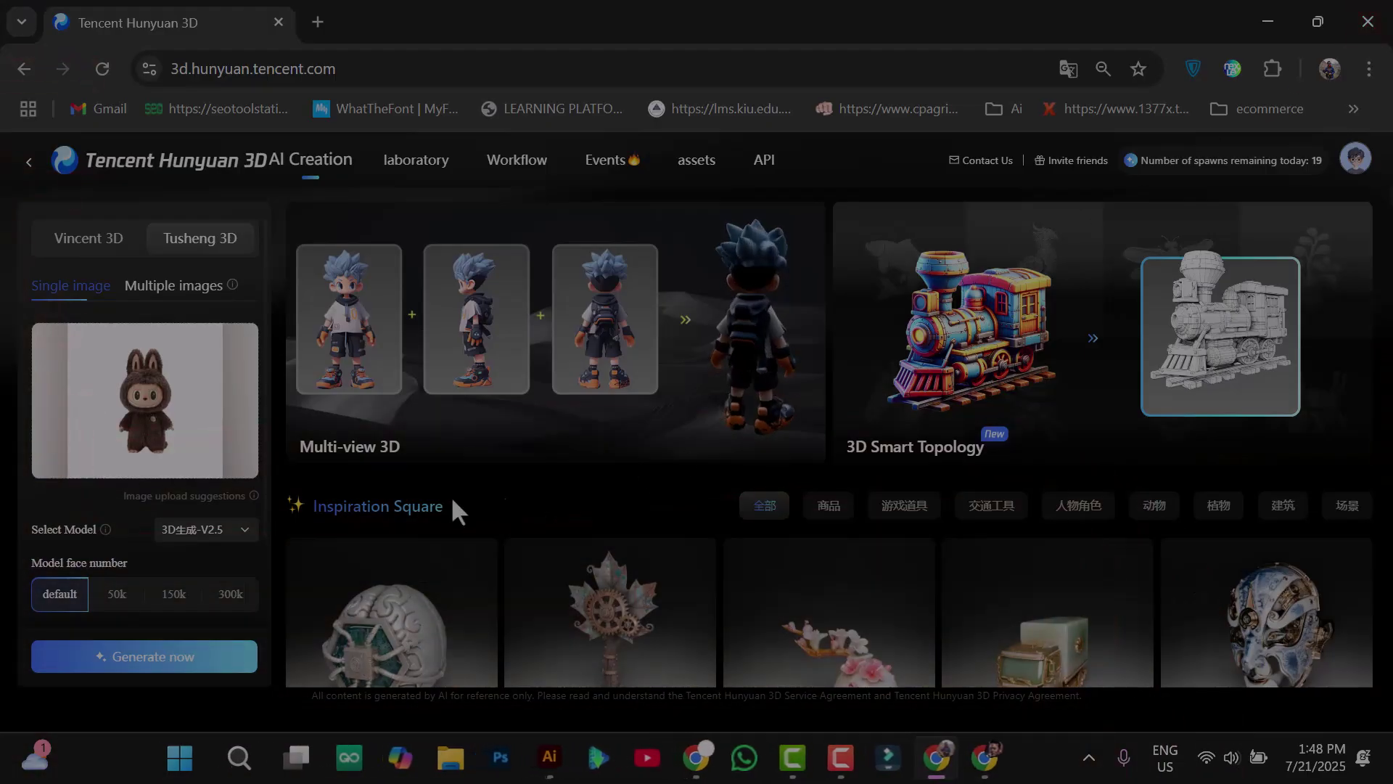
Step: Check the Generate Type and General texture style settings, then generate the bunny model
scroll(190, 503, "down", 2)
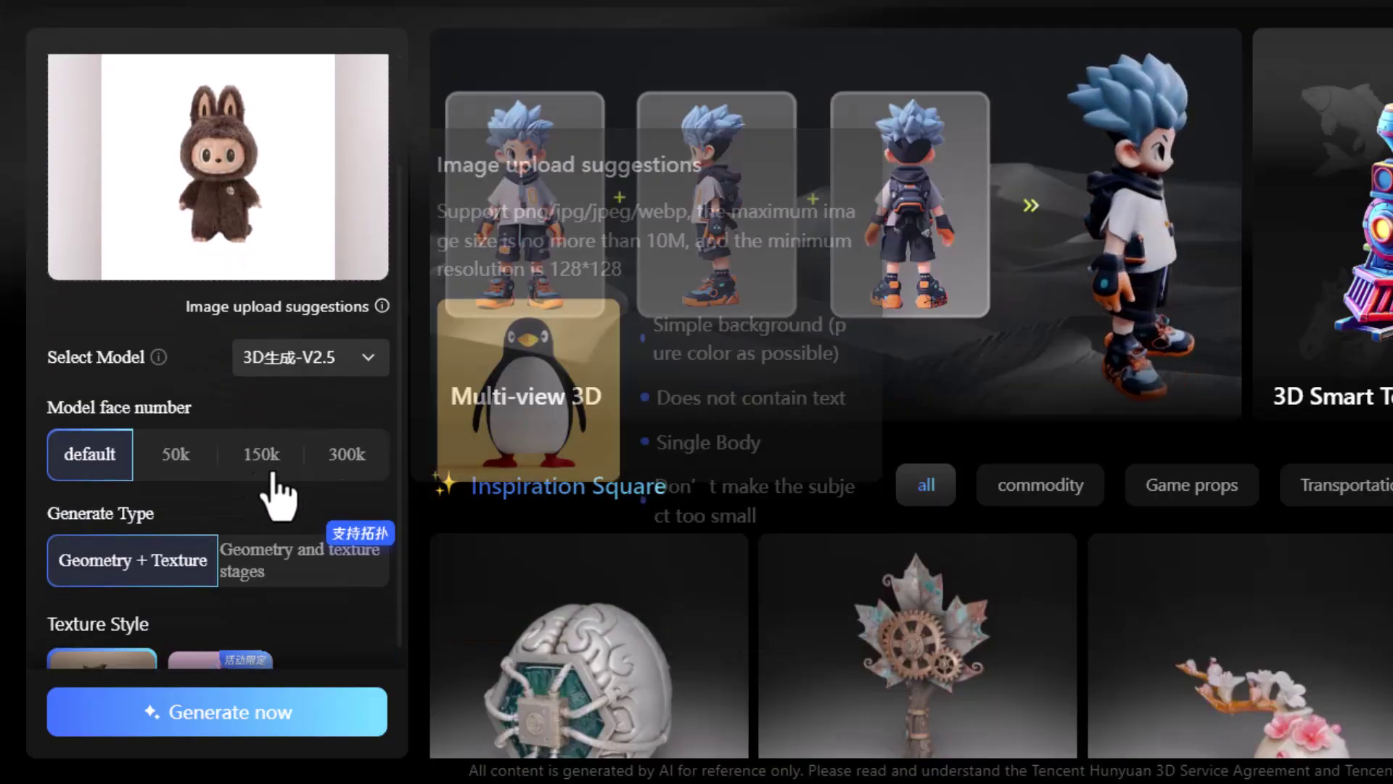
scroll(145, 486, "down", 2)
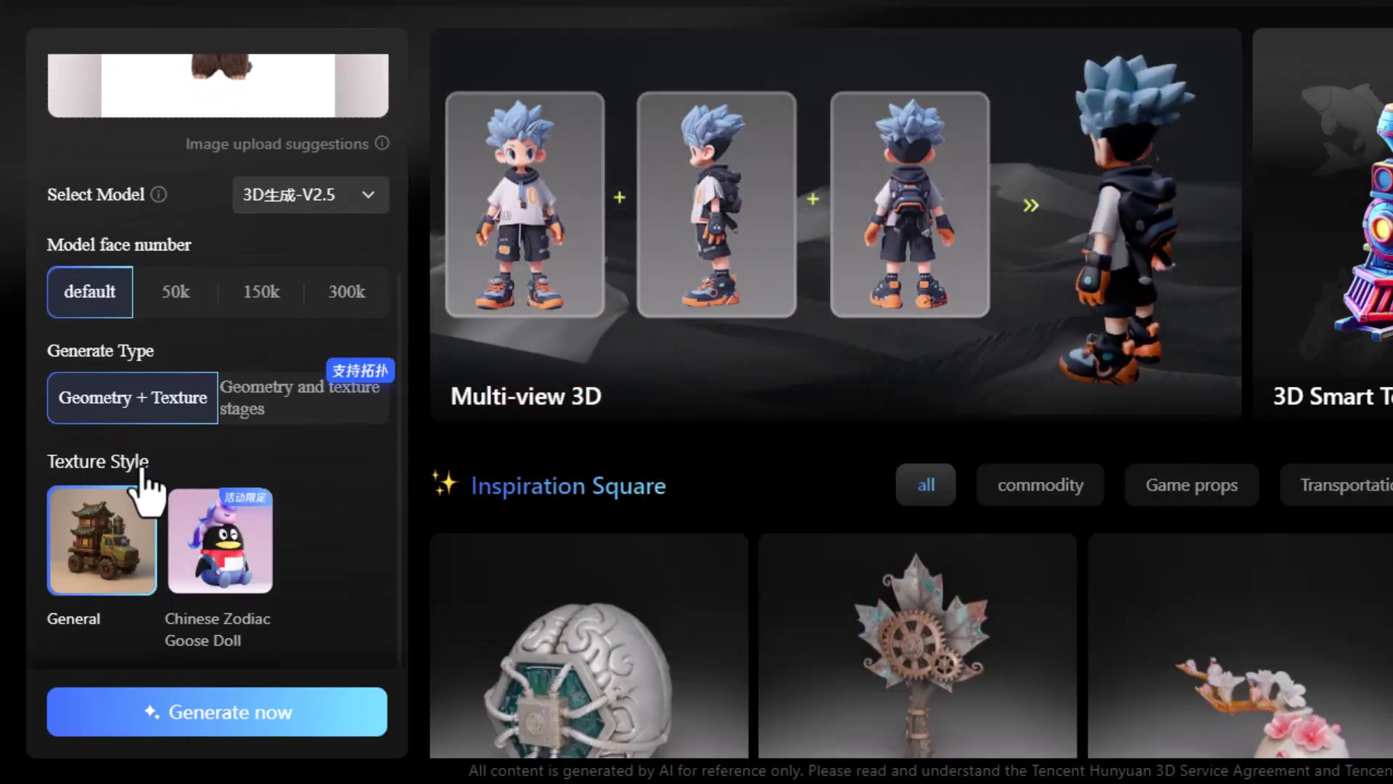
left_click(385, 740)
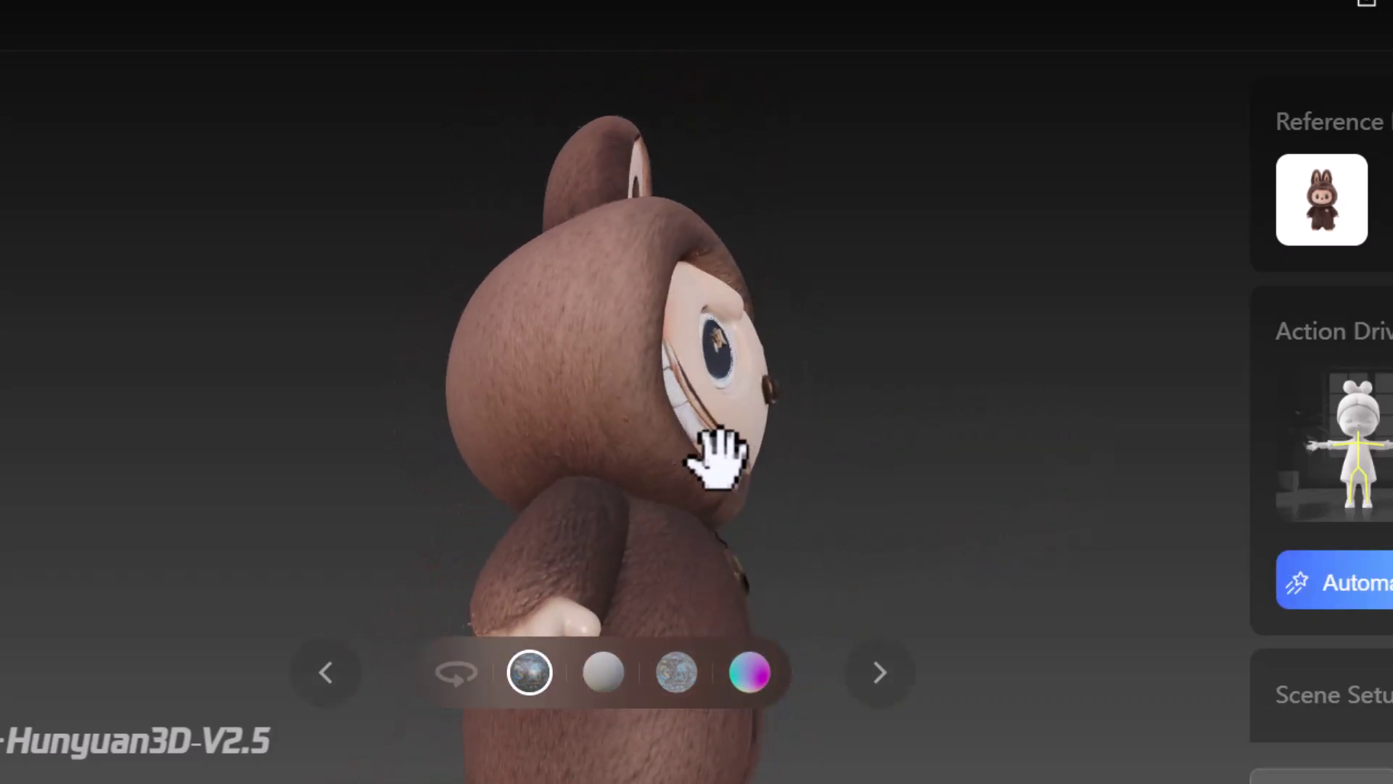
Step: Preview the bunny as white clay and Albedo, then download it in GIF format
left_click(603, 677)
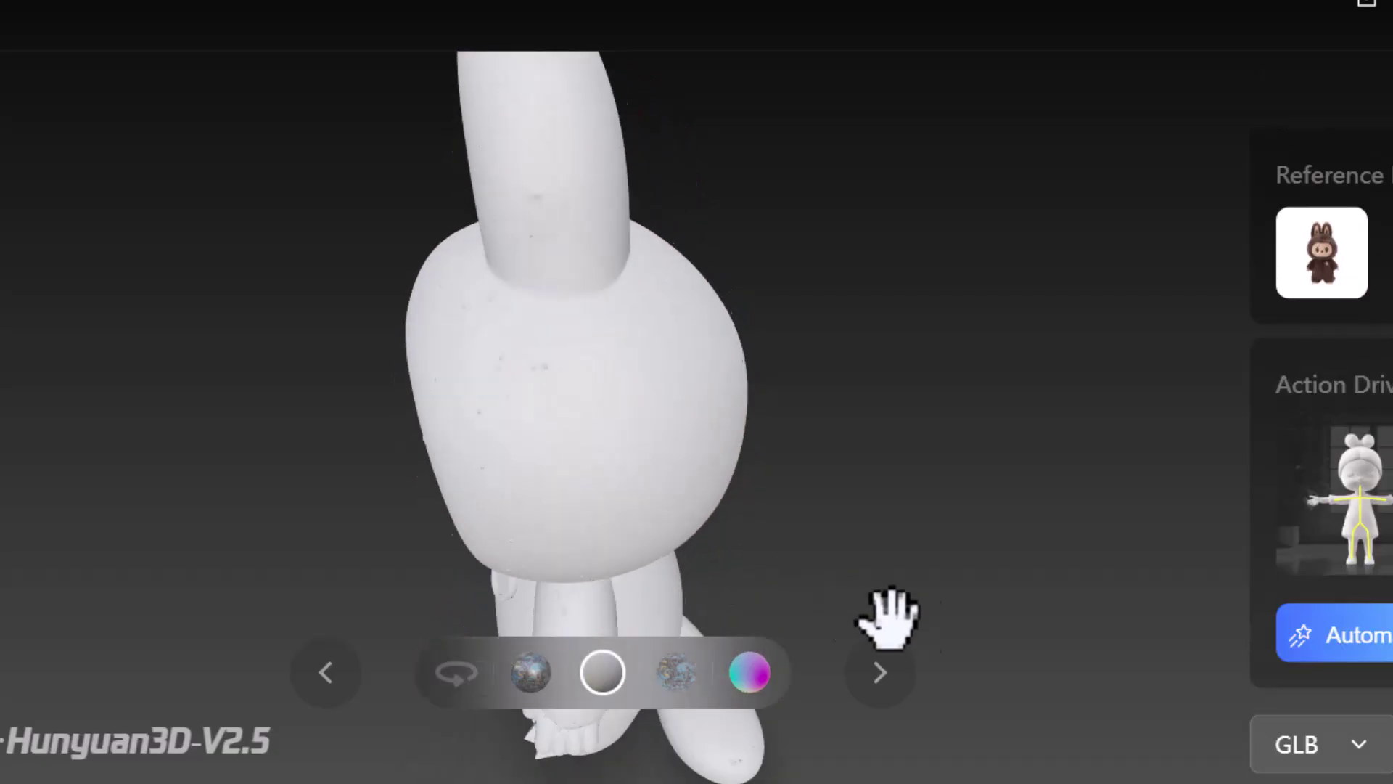
left_click(676, 672)
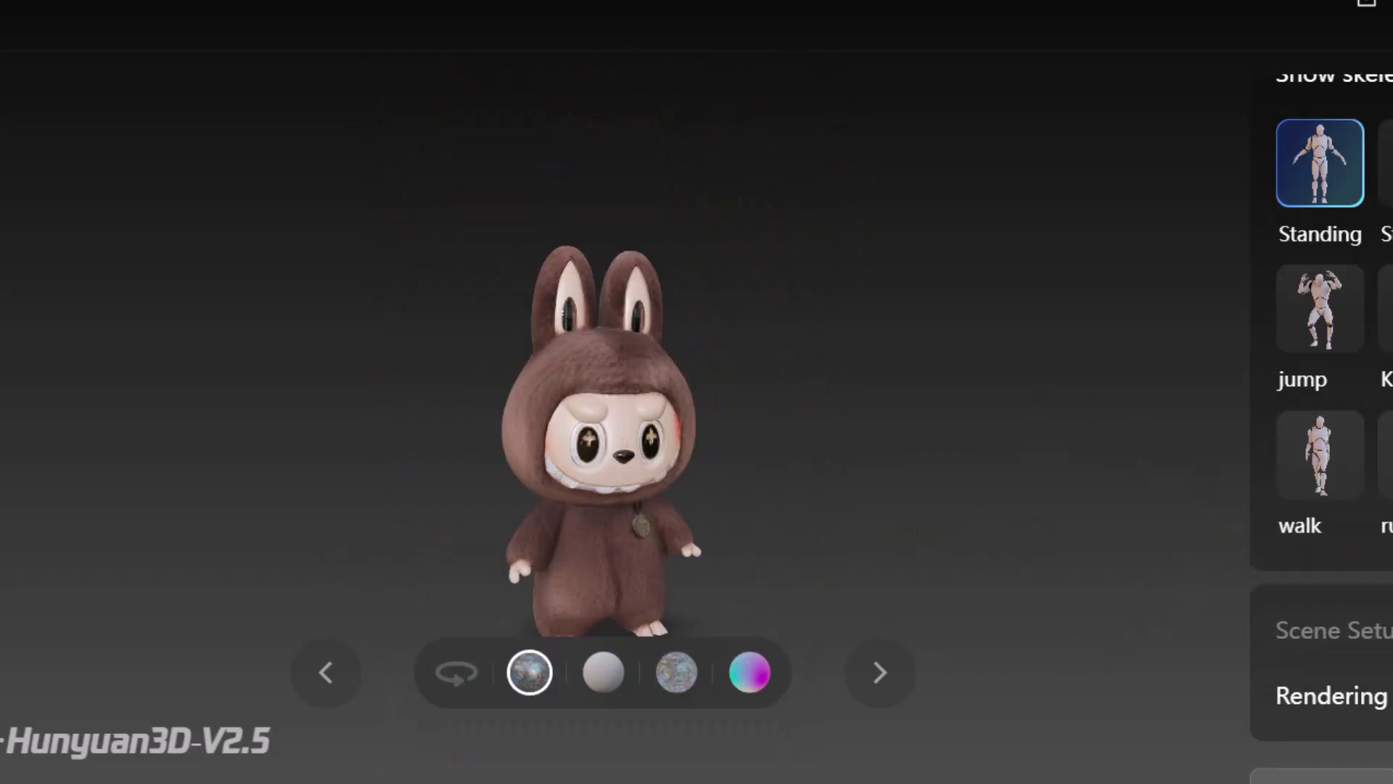
left_click(1353, 781)
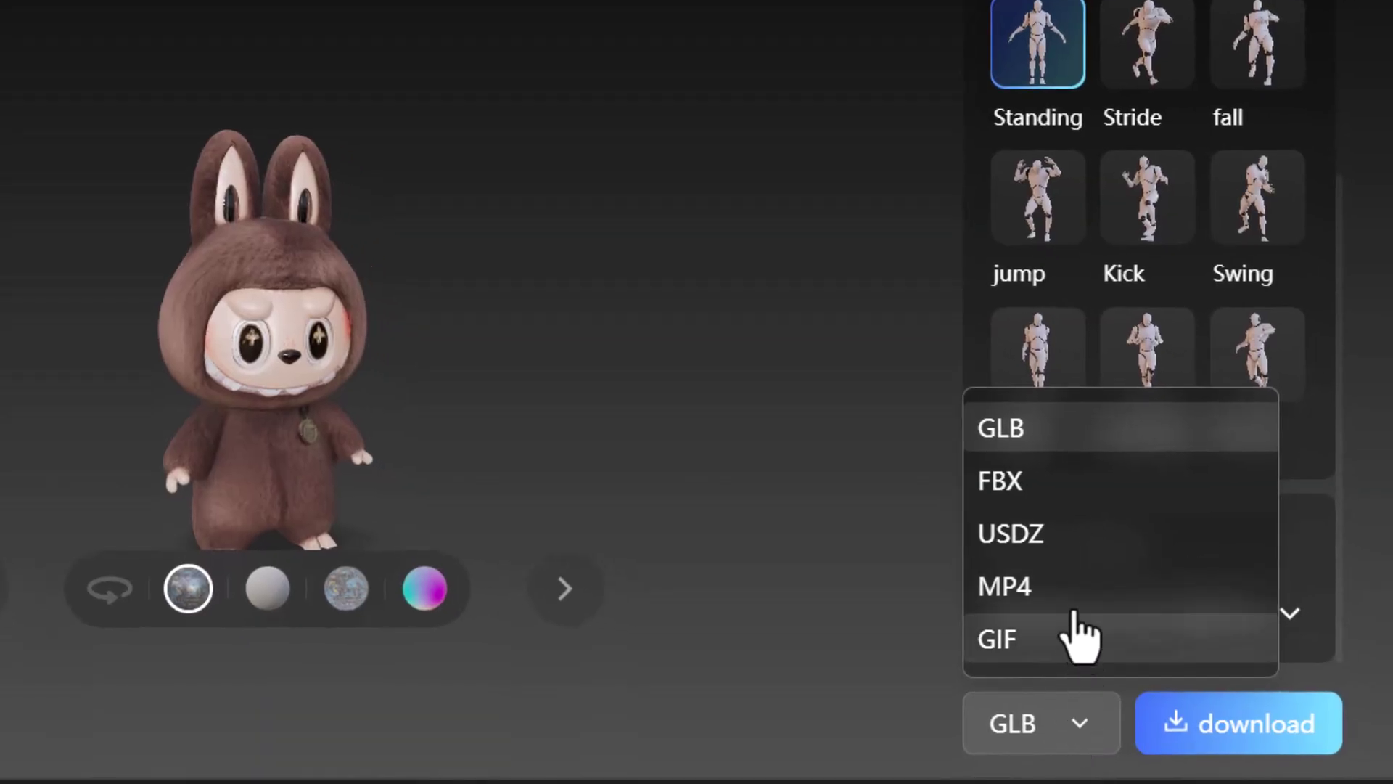
left_click(1080, 636)
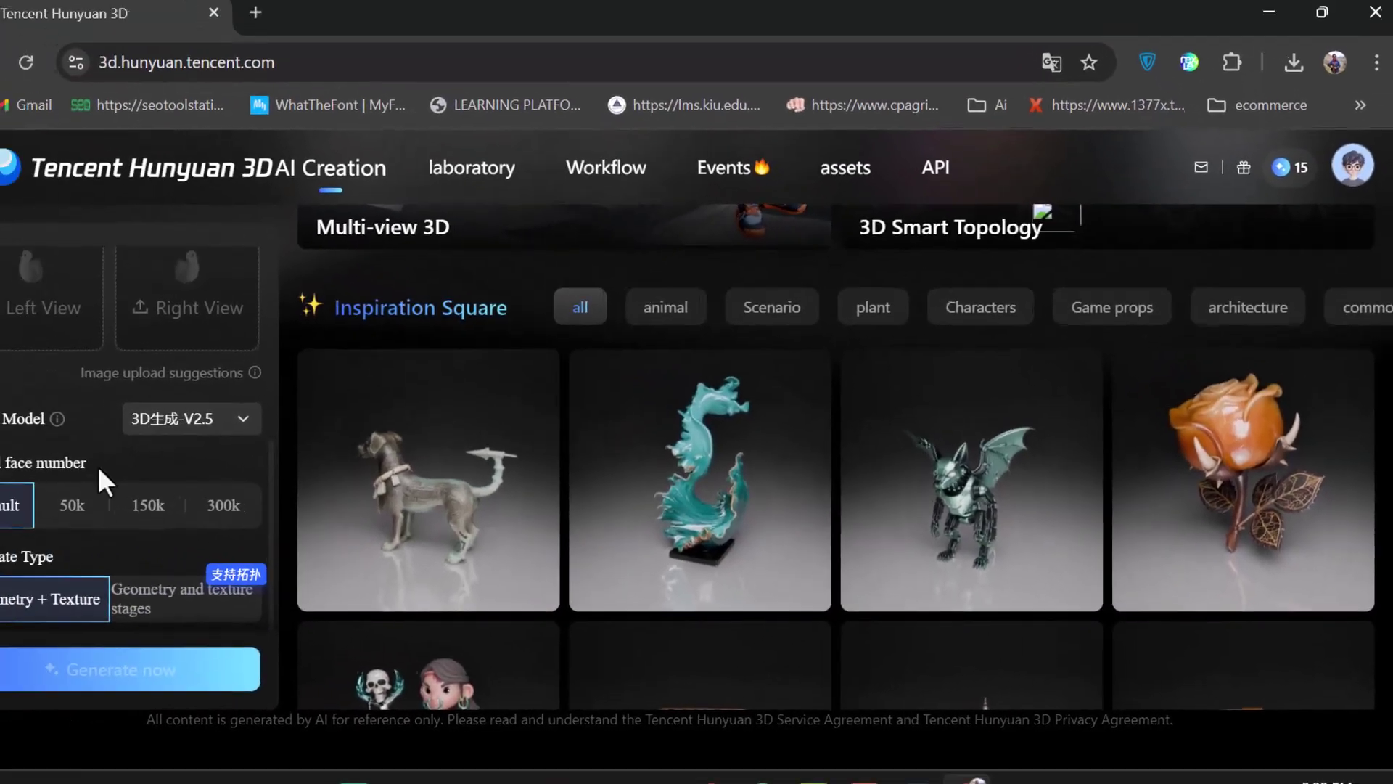
scroll(511, 317, "down", 5)
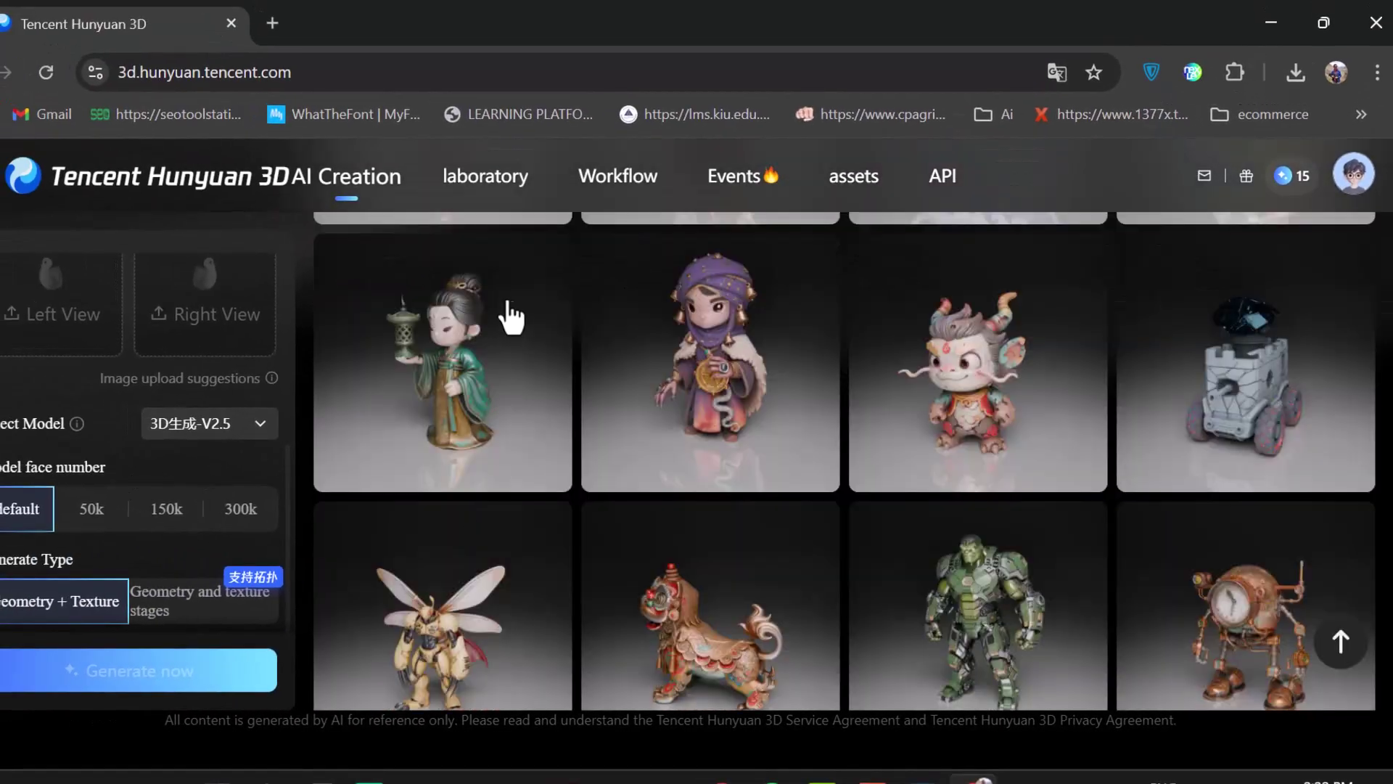
Step: Browse the laboratory's app cards and launch the 3D animation generation tool
left_click(486, 176)
scroll(563, 346, "down", 2)
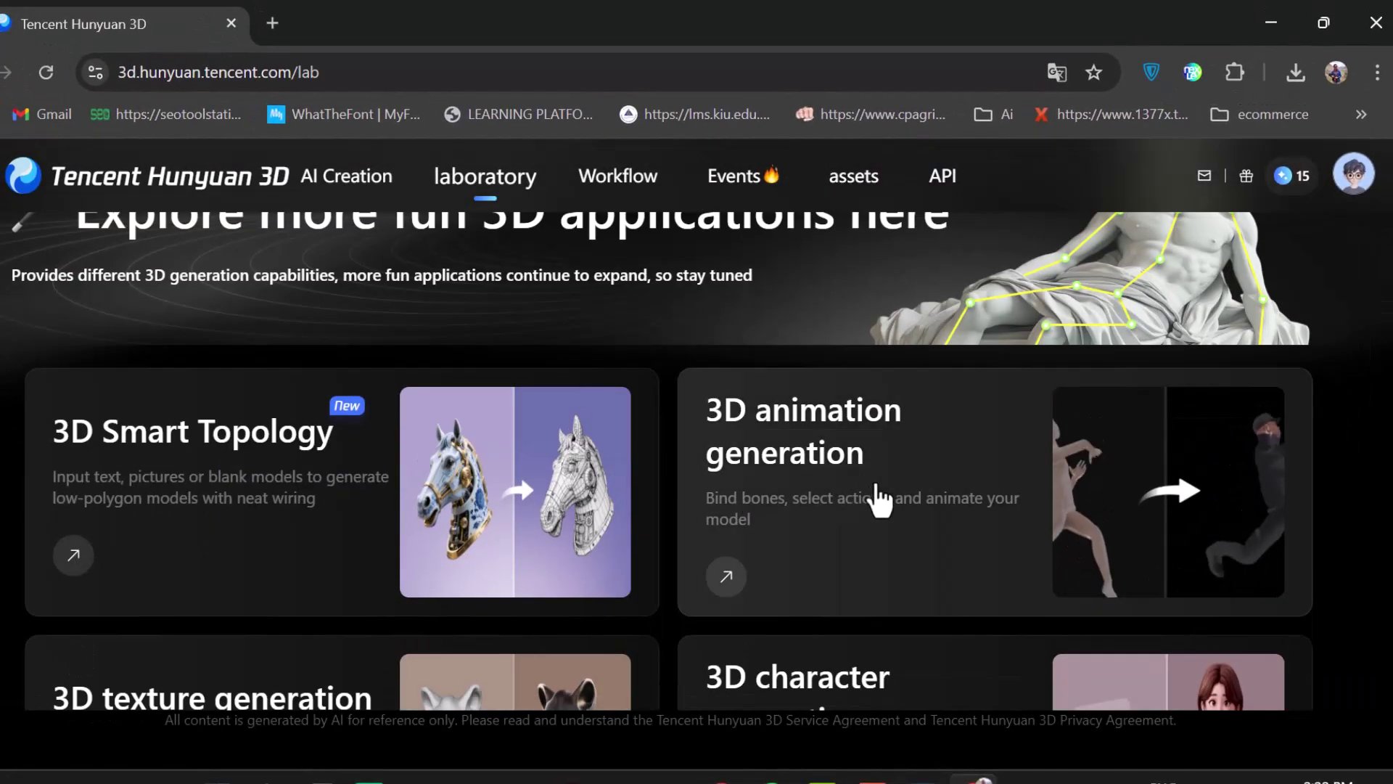
scroll(203, 504, "down", 2)
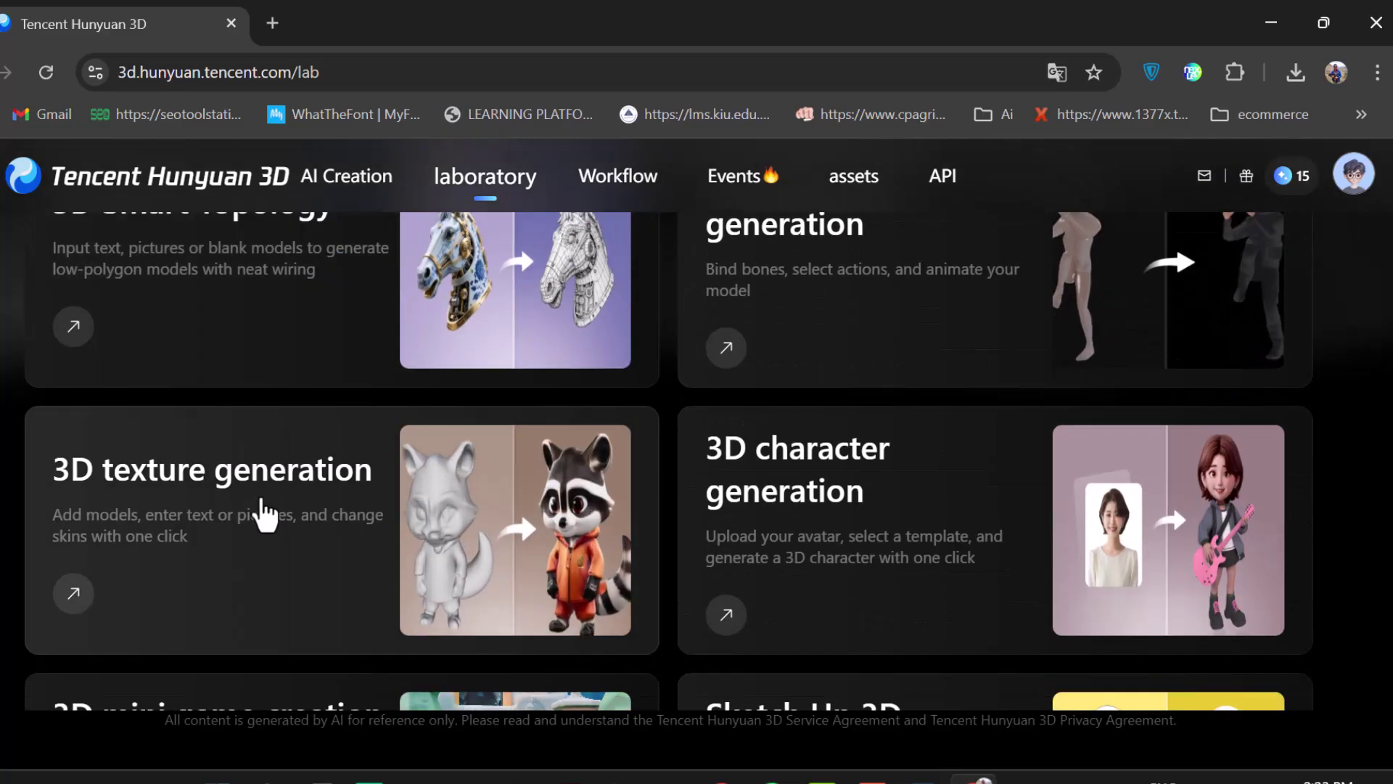
scroll(819, 591, "down", 1)
scroll(863, 584, "down", 1)
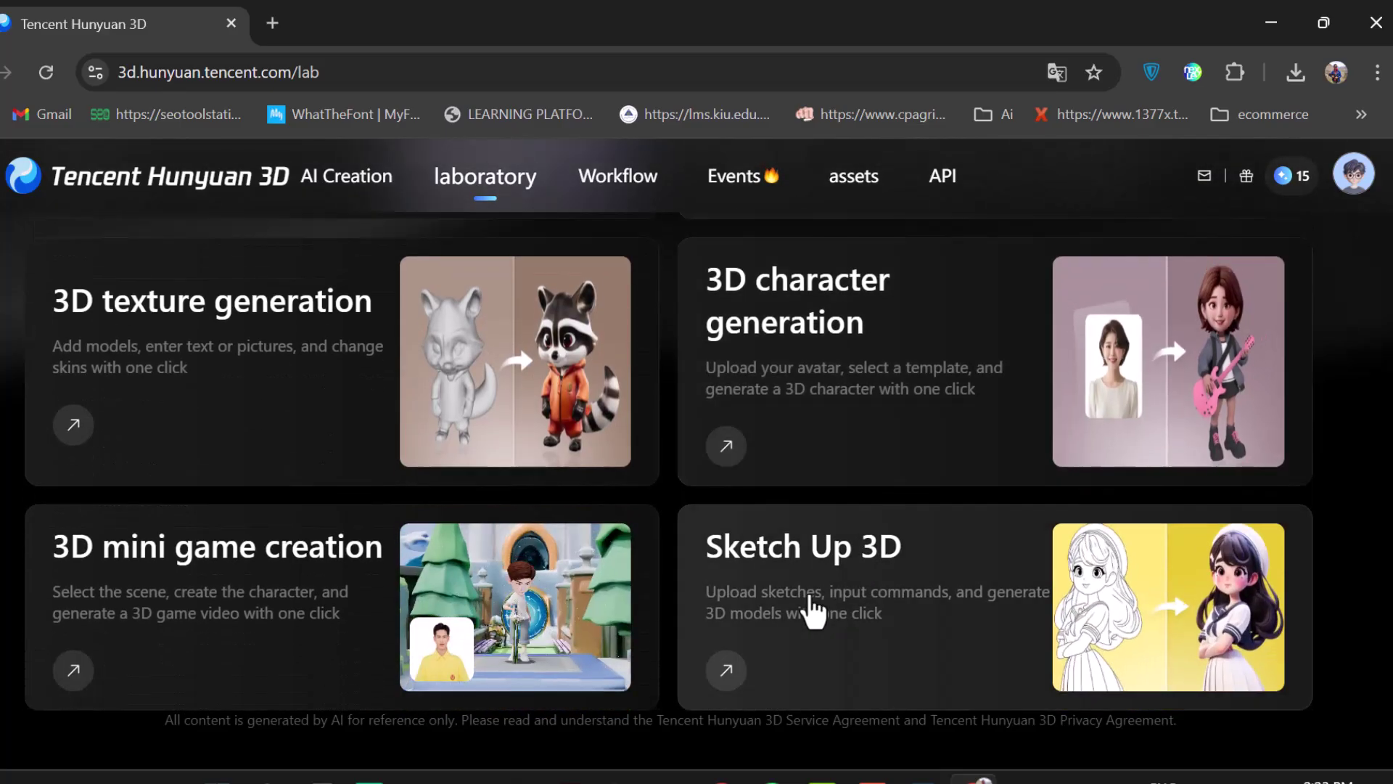
scroll(942, 613, "up", 5)
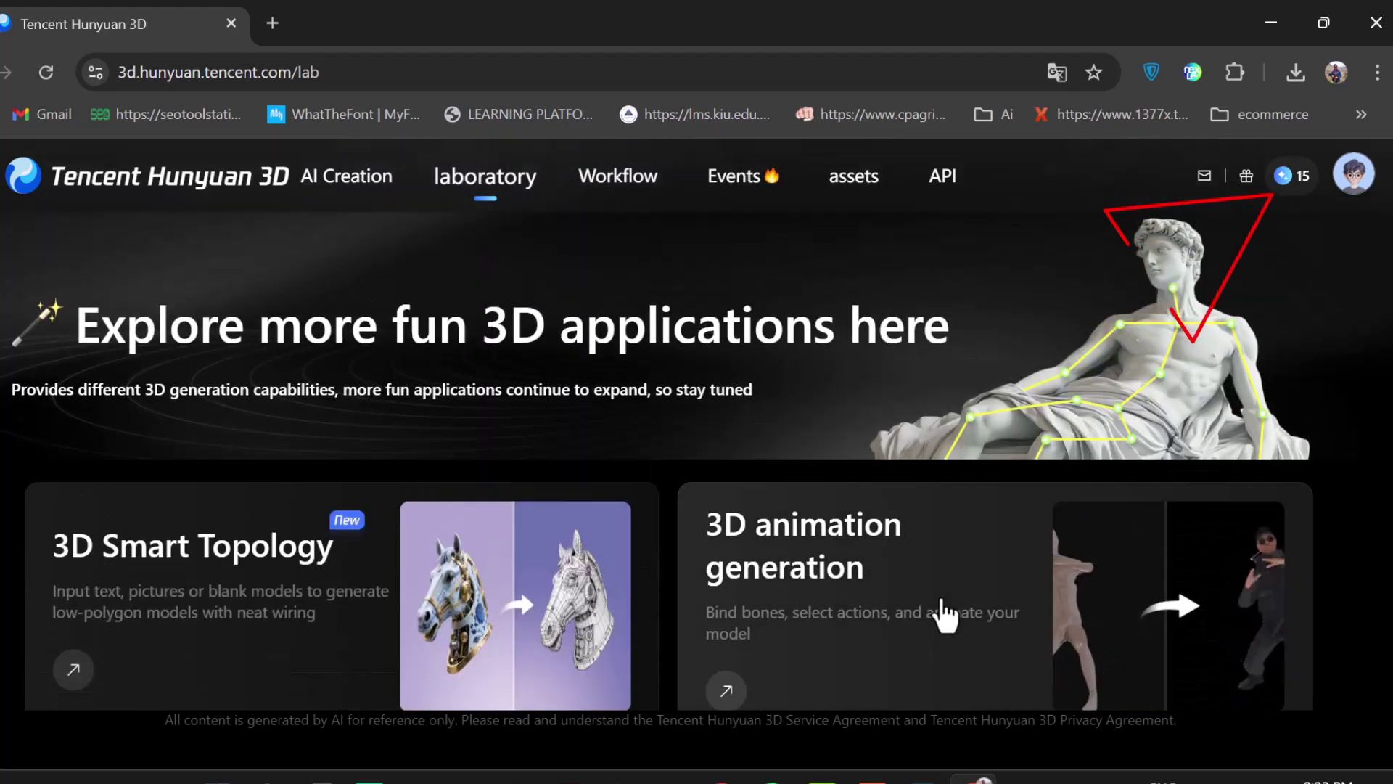
left_click(875, 606)
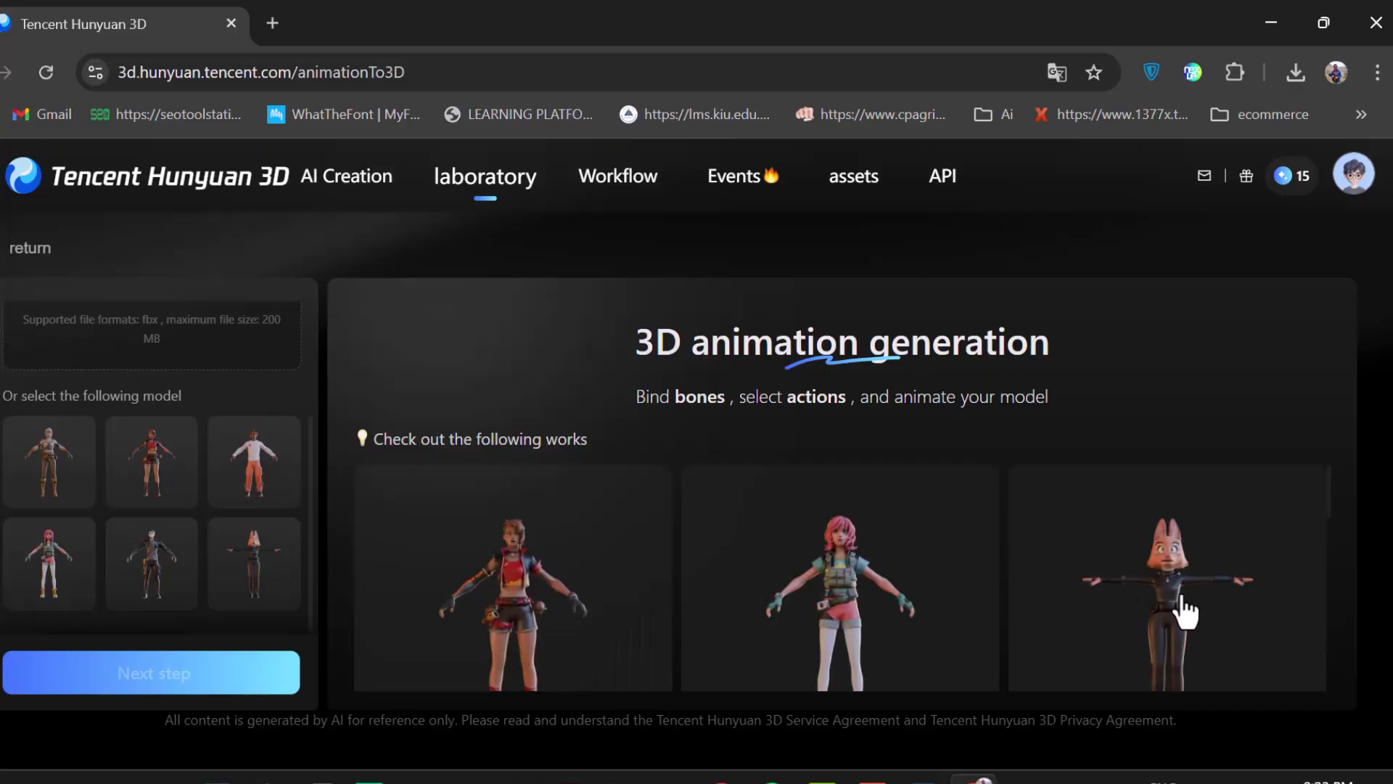
Step: Rig the red-outfit sample character, animate it with Dance, then switch to the jump action
left_click(541, 586)
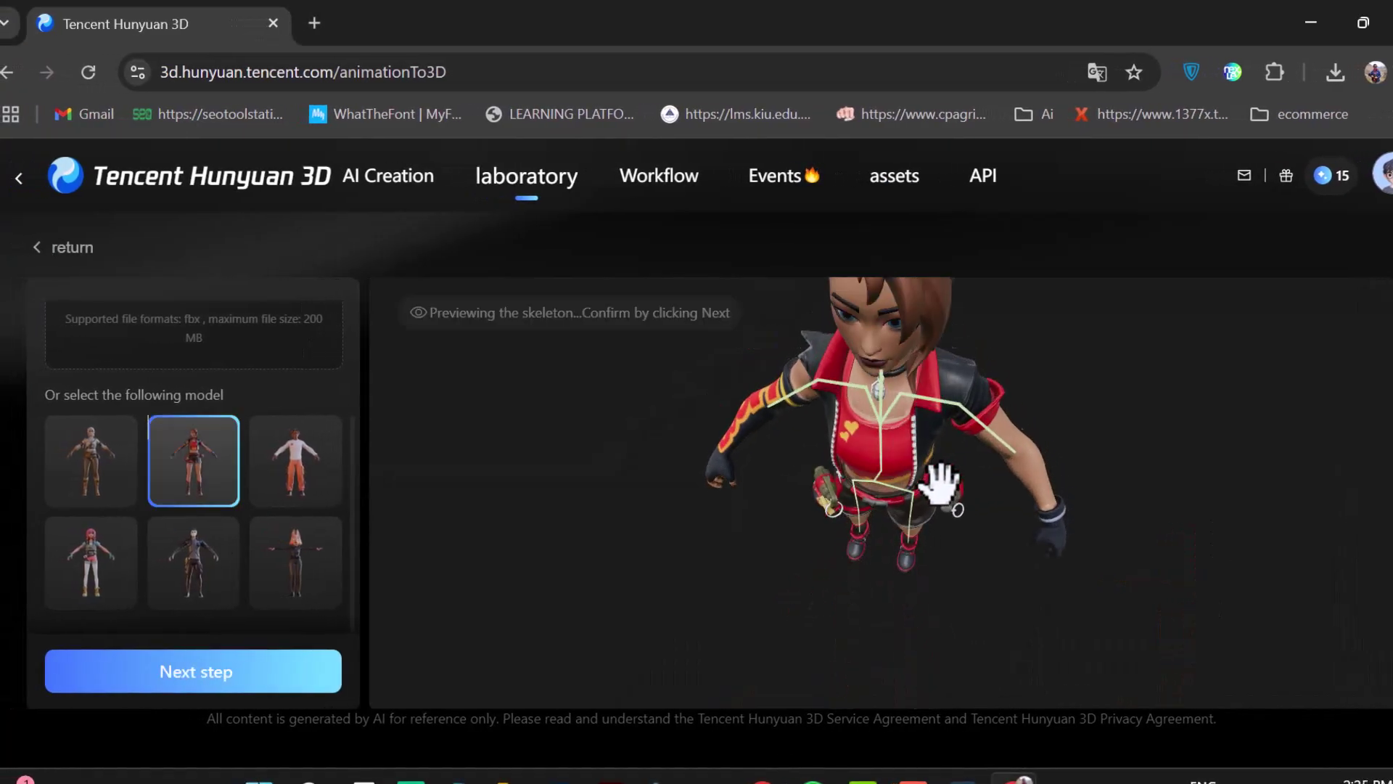
left_click(241, 685)
scroll(258, 566, "down", 3)
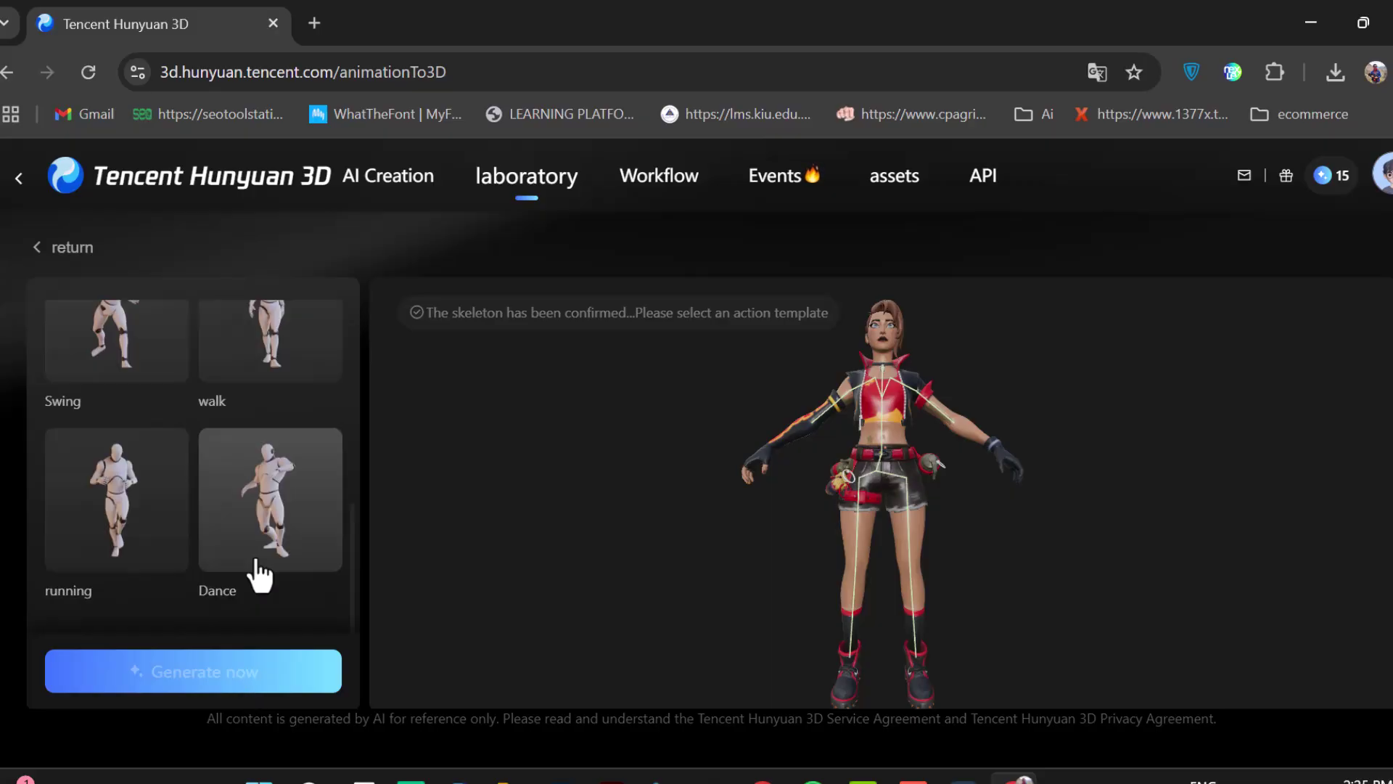
left_click(282, 535)
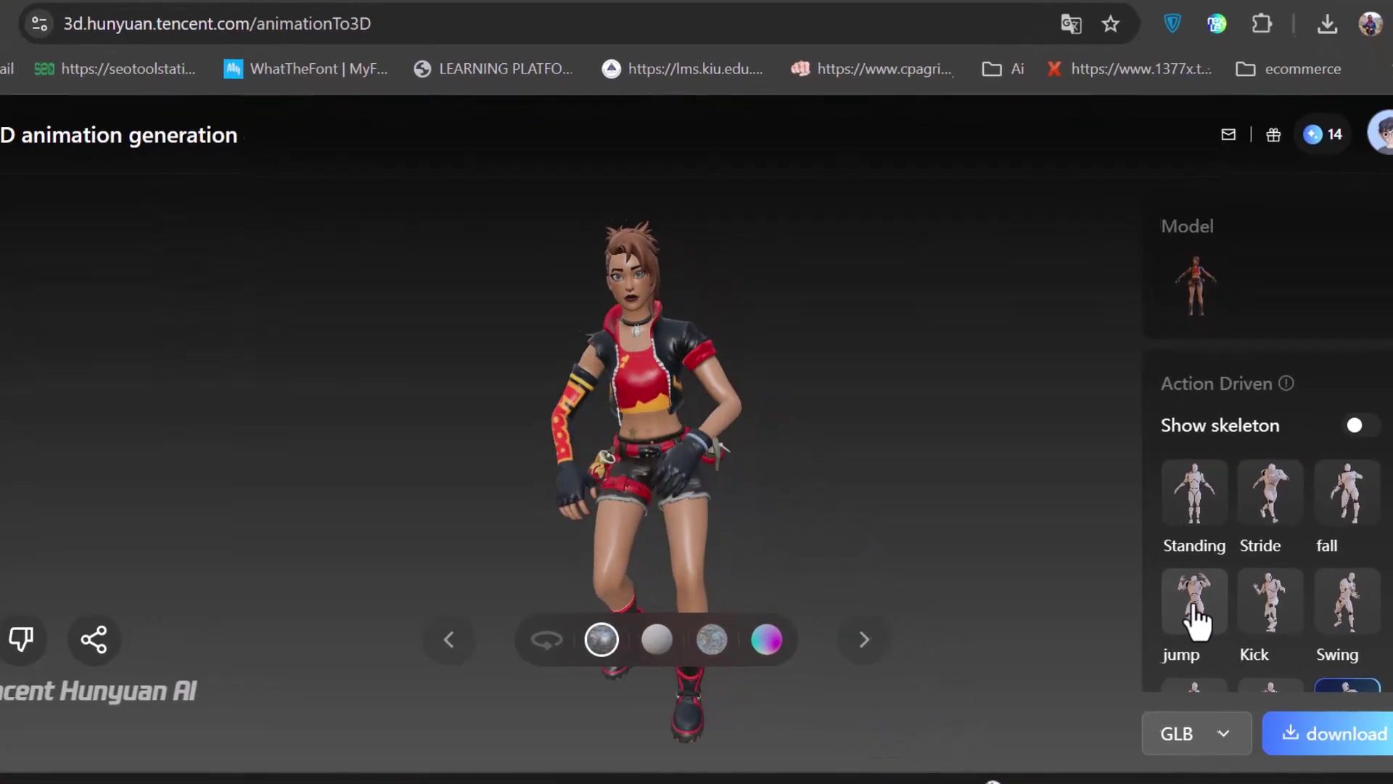
left_click(1194, 613)
scroll(1291, 581, "down", 2)
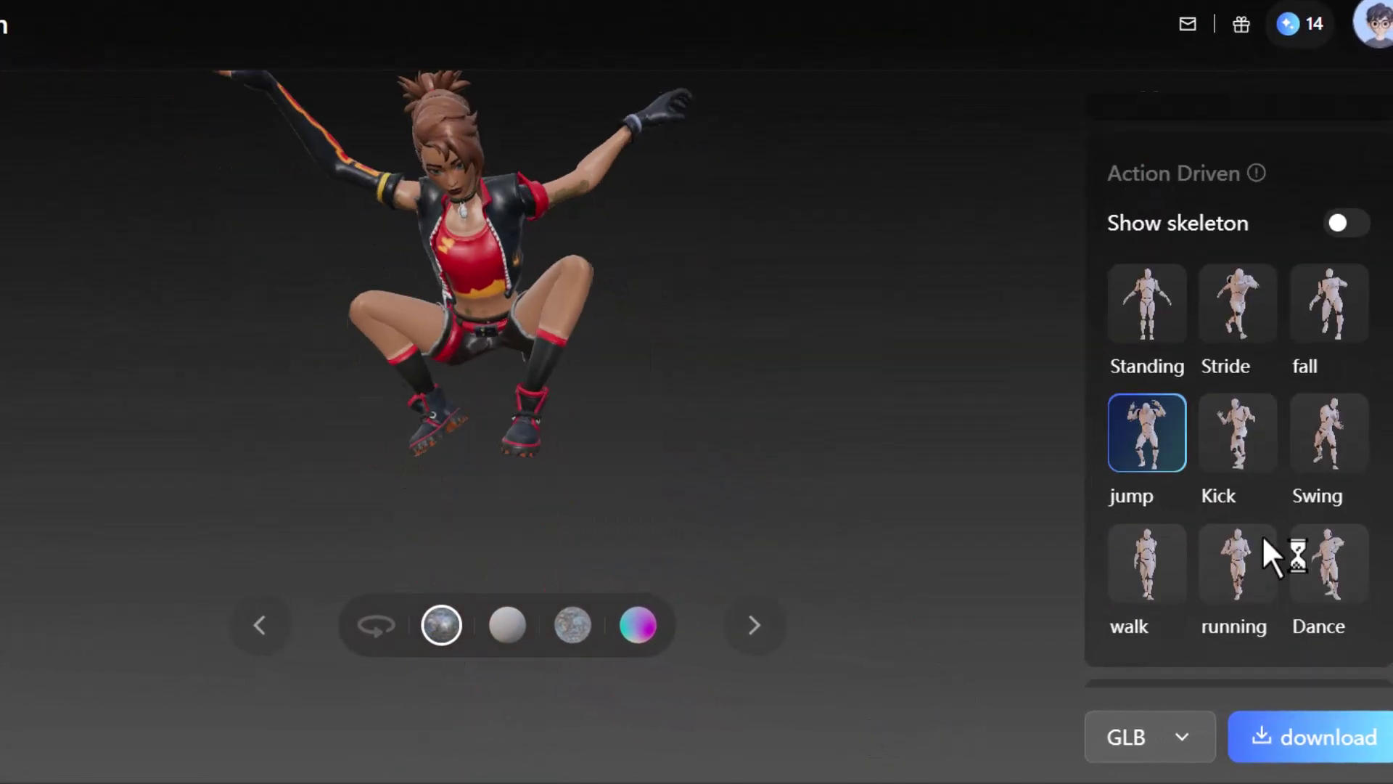